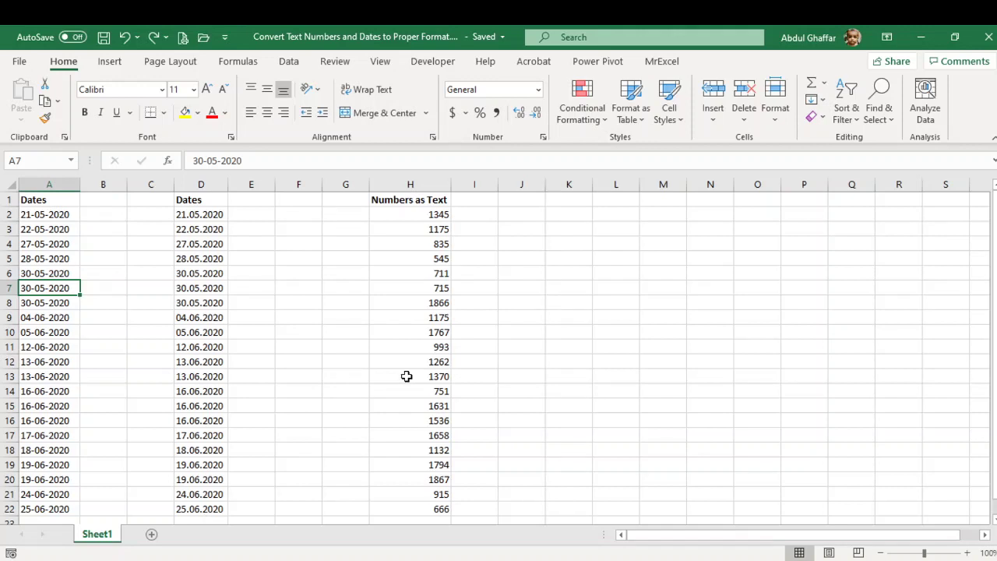
- Examine the text dates in A2:A22 and the dot-separated dates in D2:D22
{"action": "key", "text": "ctrl+Up"}
{"action": "key", "text": "Down"}
{"action": "key", "text": "ctrl+shift+Down"}
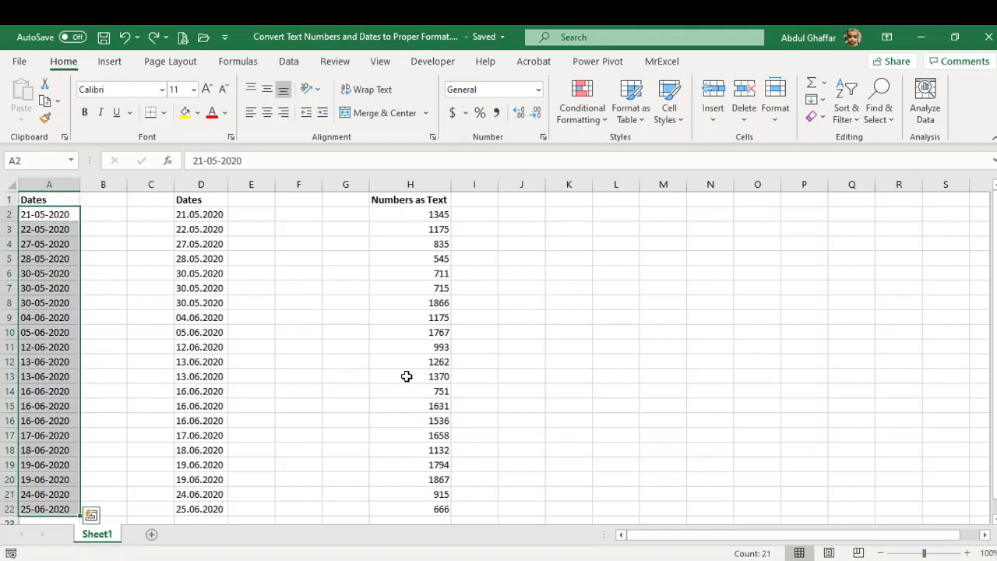
{"action": "key", "text": "ctrl+Right"}
{"action": "key", "text": "ctrl+shift+Down"}
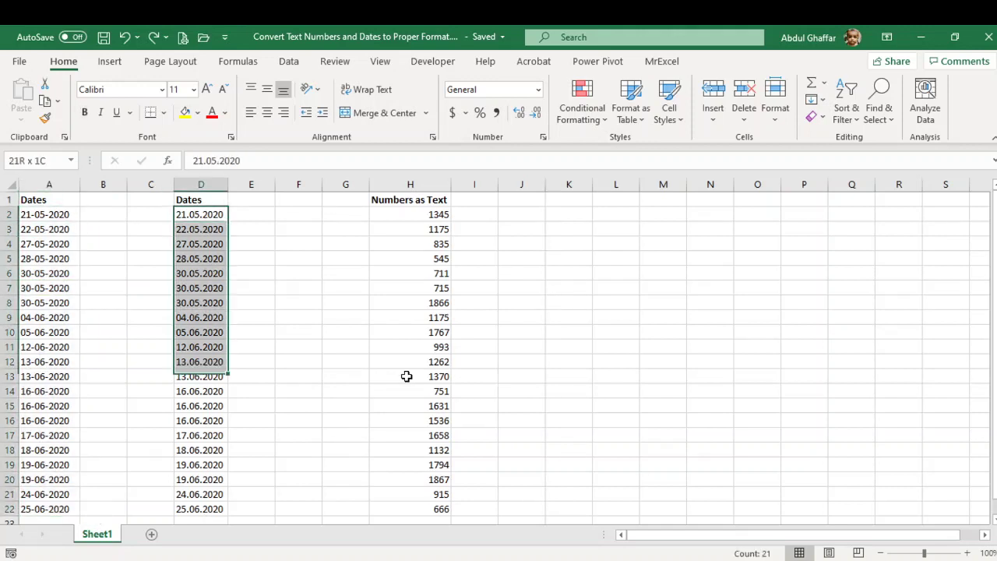
{"action": "key", "text": "Left"}
{"action": "key", "text": "Left"}
{"action": "key", "text": "Left"}
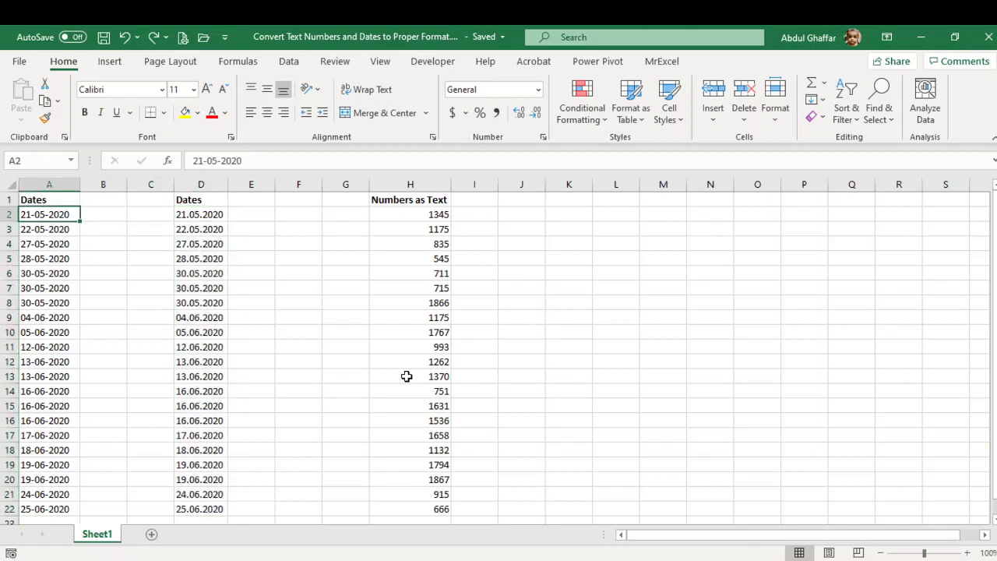
- Look through the hyphen-separated dates in column A, checking individual cells down to A10
{"action": "key", "text": "Down"}
{"action": "key", "text": "Down"}
{"action": "key", "text": "Down"}
{"action": "key", "text": "Down"}
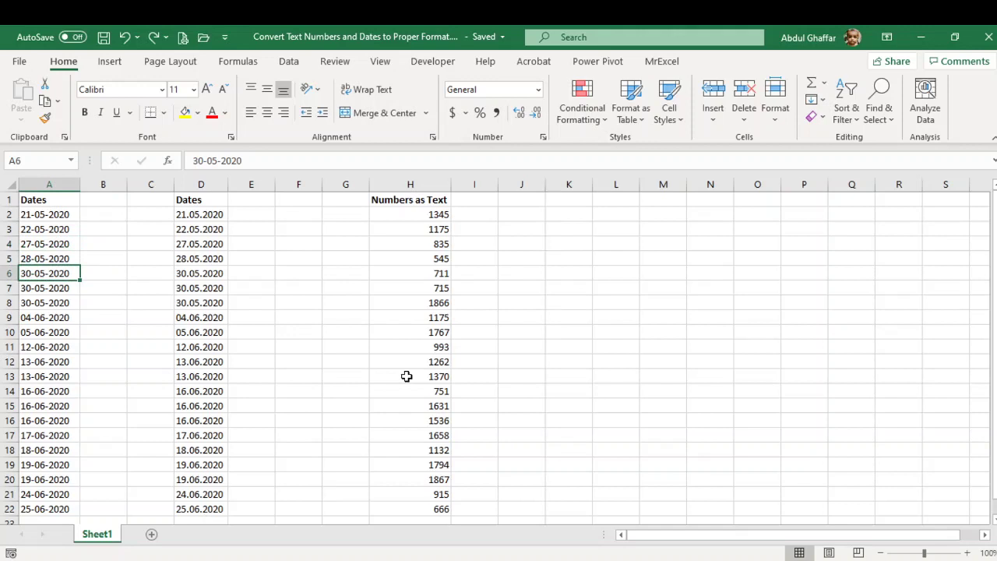
{"action": "key", "text": "Up"}
{"action": "key", "text": "Up"}
{"action": "key", "text": "Up"}
{"action": "key", "text": "Up"}
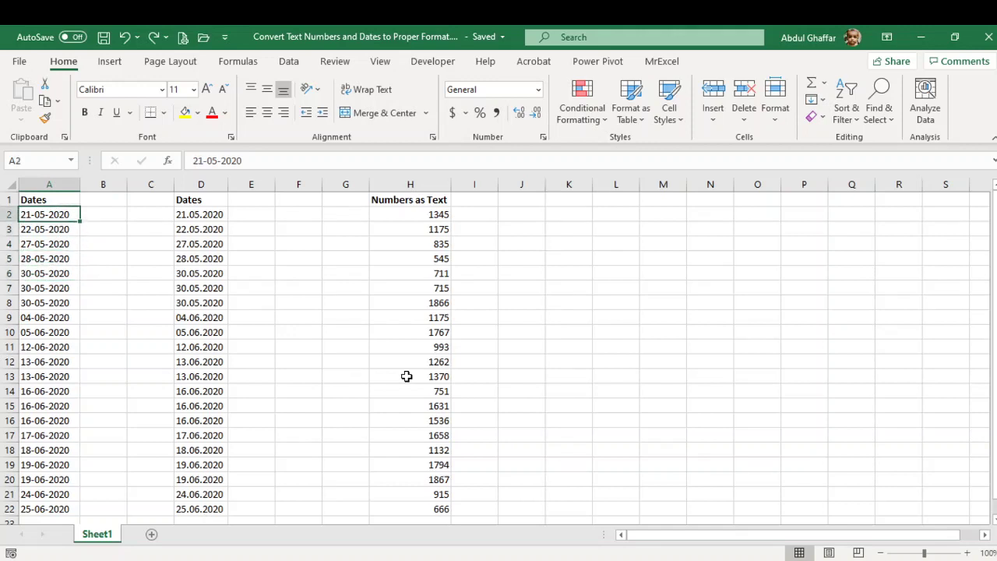
{"action": "key", "text": "Down"}
{"action": "key", "text": "Down"}
{"action": "key", "text": "Down"}
{"action": "key", "text": "Down"}
{"action": "key", "text": "Down"}
{"action": "key", "text": "Down"}
{"action": "key", "text": "Down"}
{"action": "key", "text": "Down"}
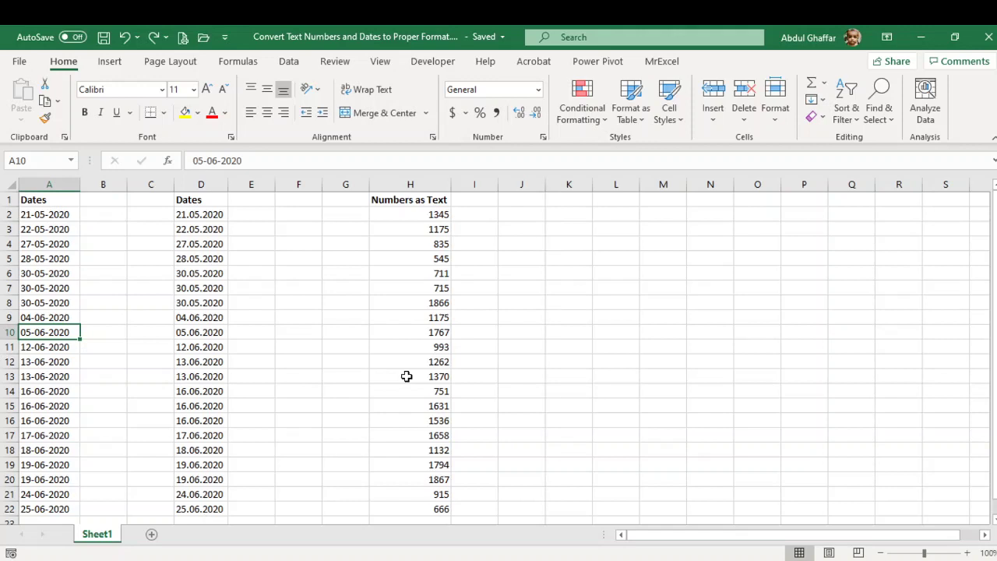
- Replace every hyphen with a slash in the dates in A2:A22 using Find and Replace
{"action": "key", "text": "ctrl+Up"}
{"action": "key", "text": "Down"}
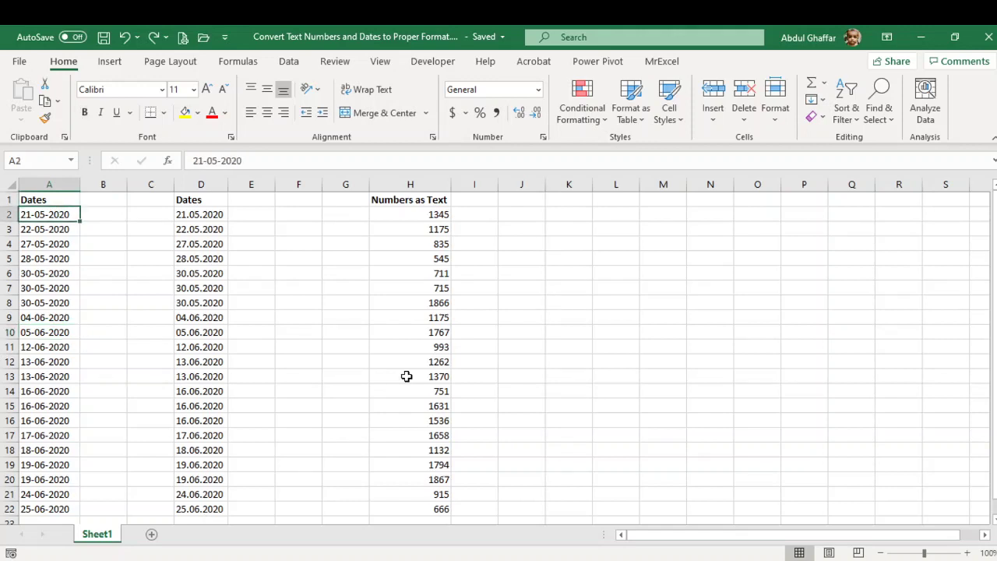
{"action": "key", "text": "ctrl+shift+Down"}
{"action": "key", "text": "ctrl+c"}
{"action": "key", "text": "ctrl+f"}
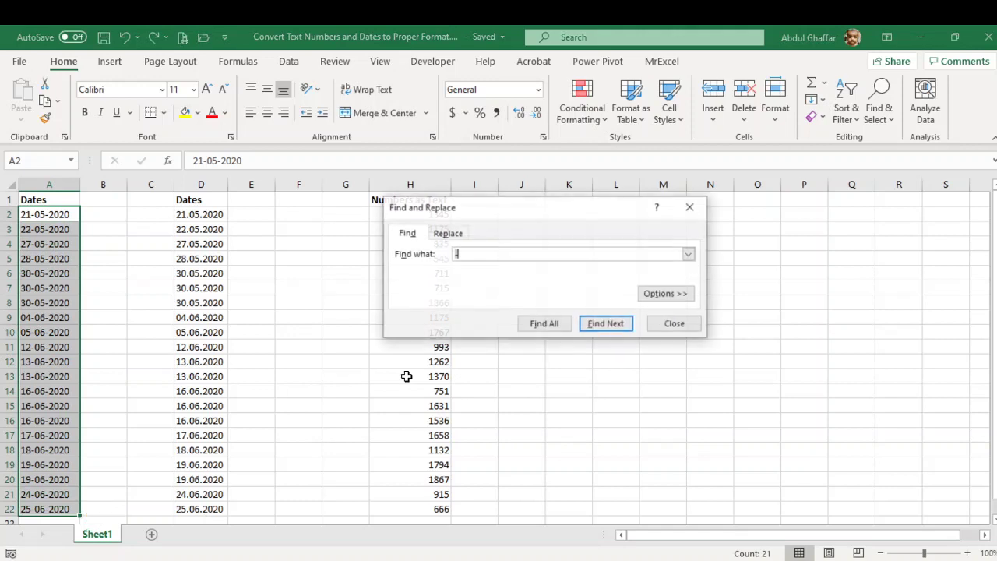
{"action": "type", "text": "-"}
{"action": "key", "text": "ctrl+h"}
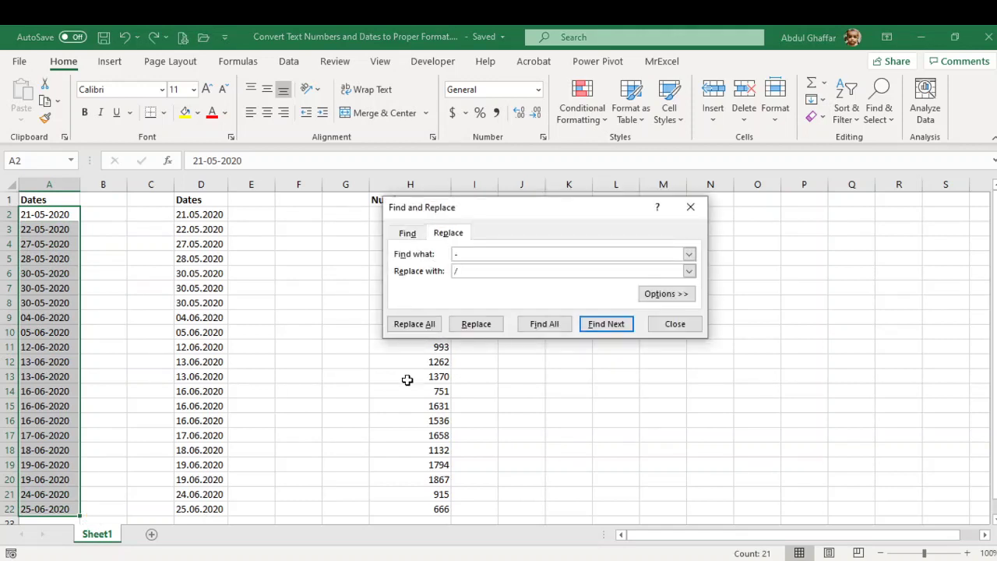
{"action": "left_click", "coordinate": [405, 325]}
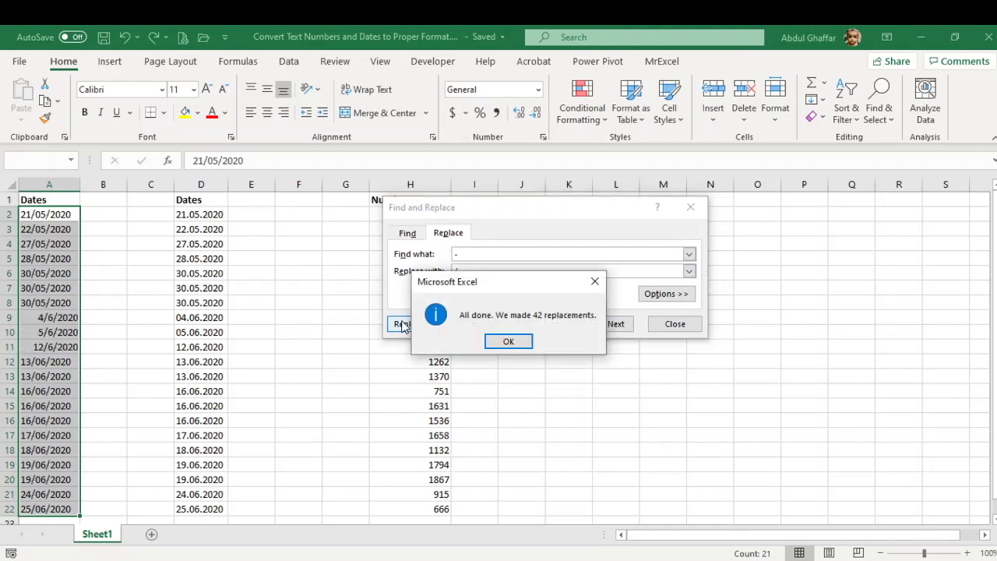
{"action": "key", "text": "Return"}
{"action": "key", "text": "Escape"}
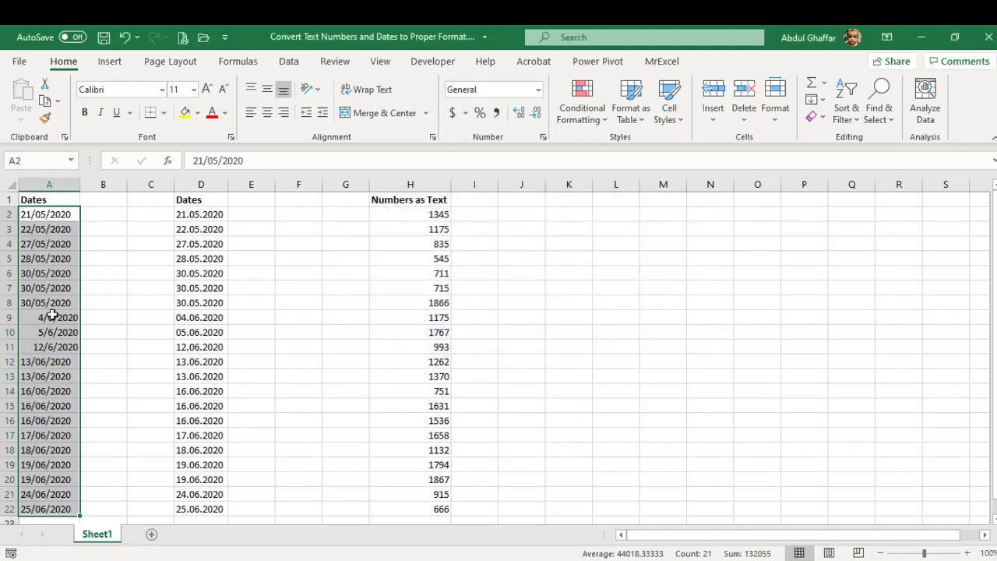
- Check the replaced dates in A9:A11, and undo and redo the replacement to compare them with the originals
{"action": "left_click_drag", "start_coordinate": [53, 315], "coordinate": [53, 345]}
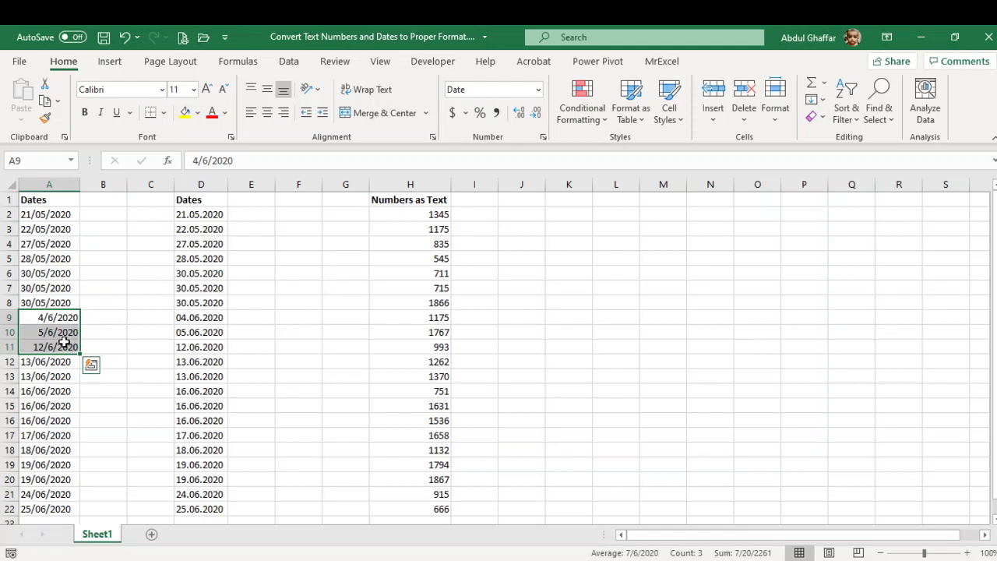
{"action": "key", "text": "ctrl+z"}
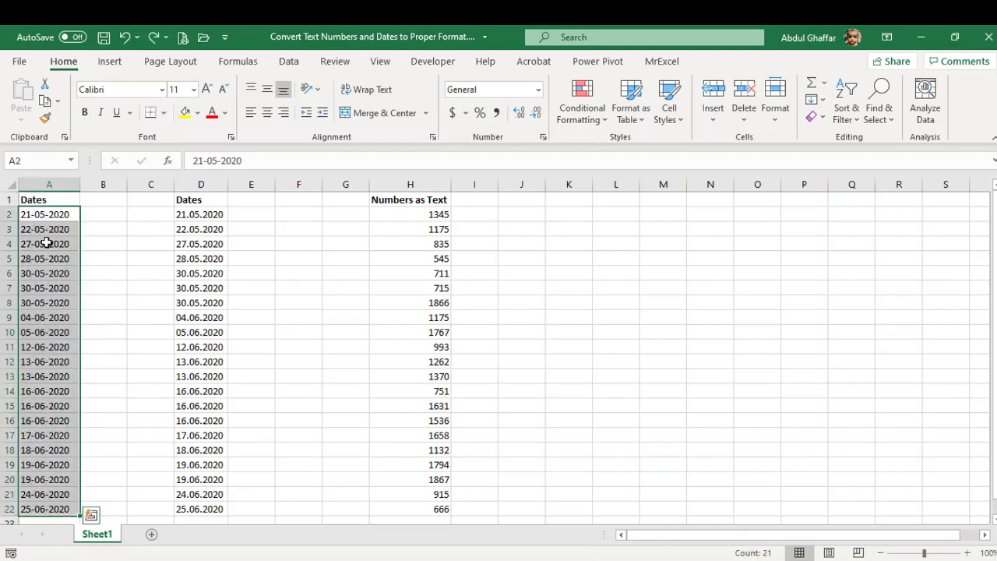
{"action": "key", "text": "ctrl+y"}
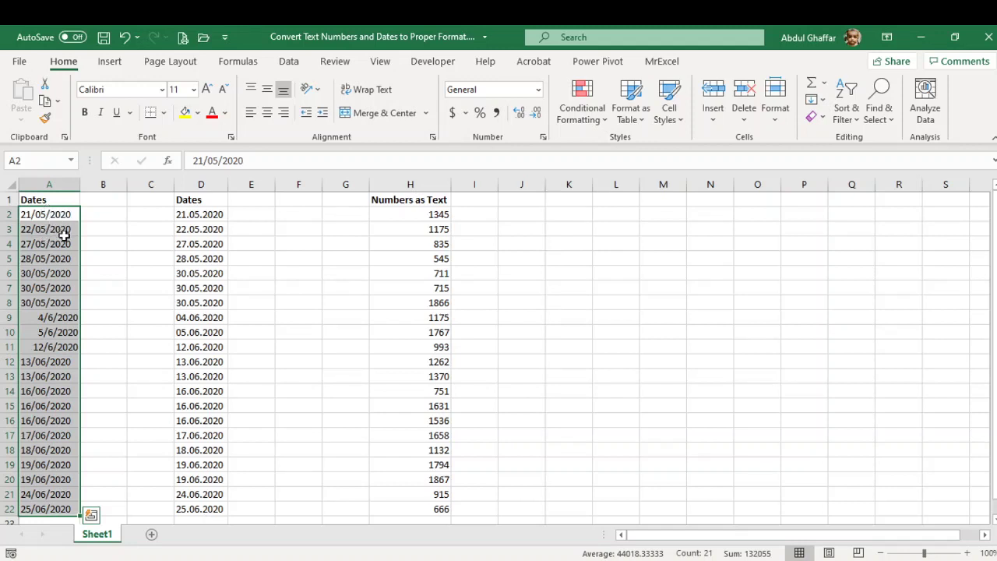
- Inspect the contents and number formats of cells A2 and A9
{"action": "left_click", "coordinate": [61, 214]}
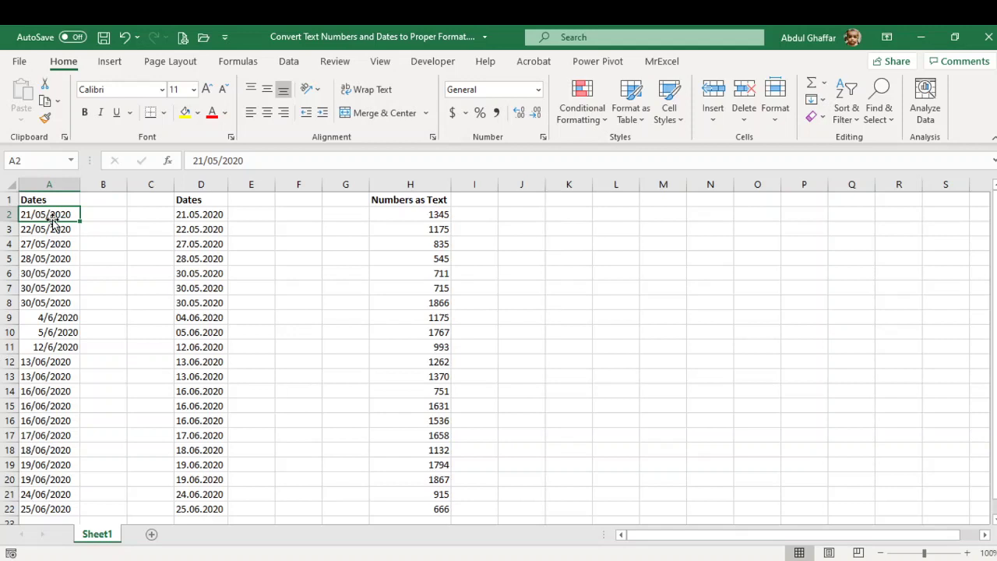
{"action": "left_click", "coordinate": [267, 161]}
{"action": "key", "text": "Return"}
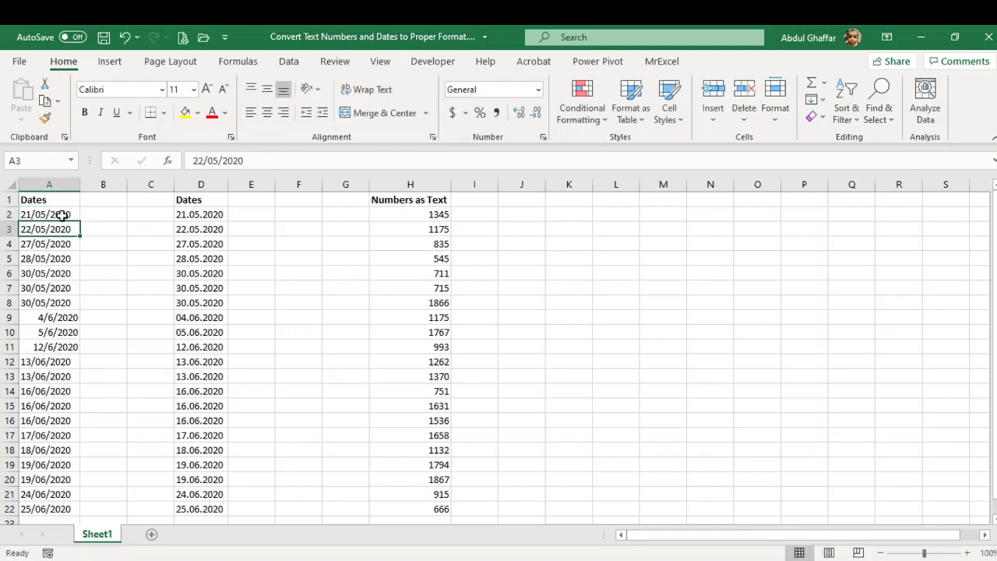
{"action": "left_click", "coordinate": [62, 215]}
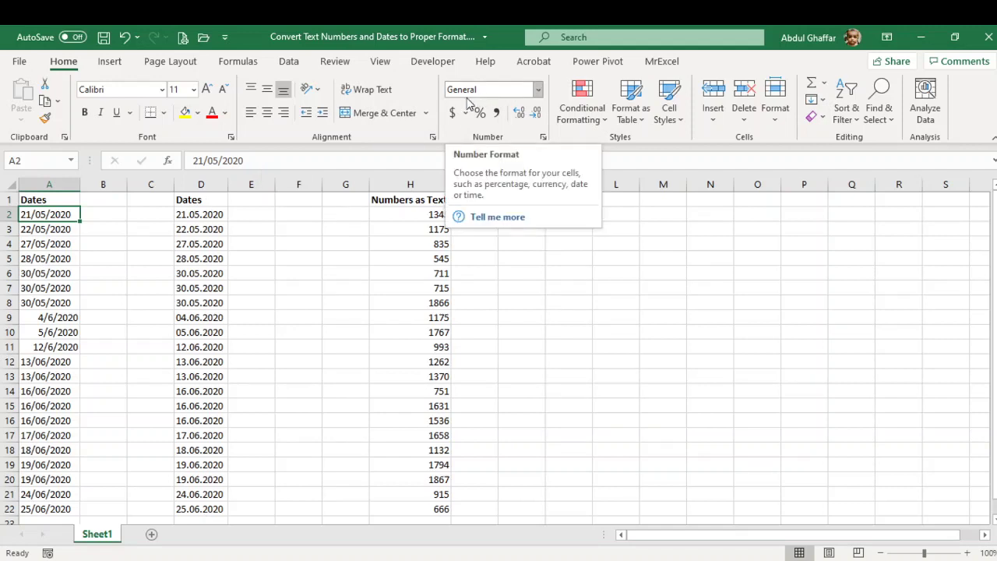
{"action": "left_click", "coordinate": [42, 319]}
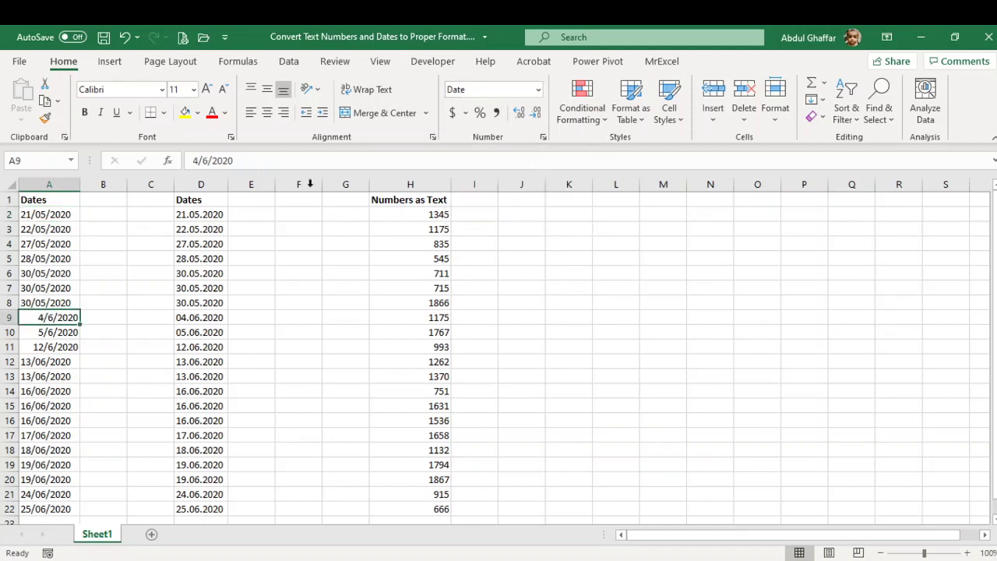
- Try the General number format on cell A9, and undo the format change
{"action": "left_click", "coordinate": [487, 90]}
{"action": "type", "text": "General"}
{"action": "key", "text": "Return"}
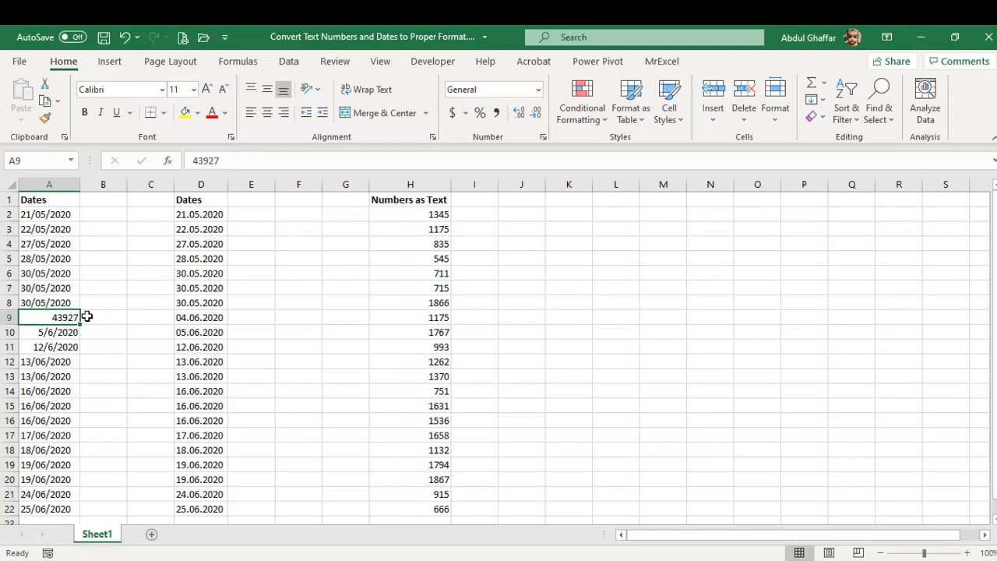
{"action": "key", "text": "ctrl+z"}
- Restore the original hyphen-separated dates in A2:A22, leaving the range selected
{"action": "left_click_drag", "start_coordinate": [50, 227], "coordinate": [58, 317]}
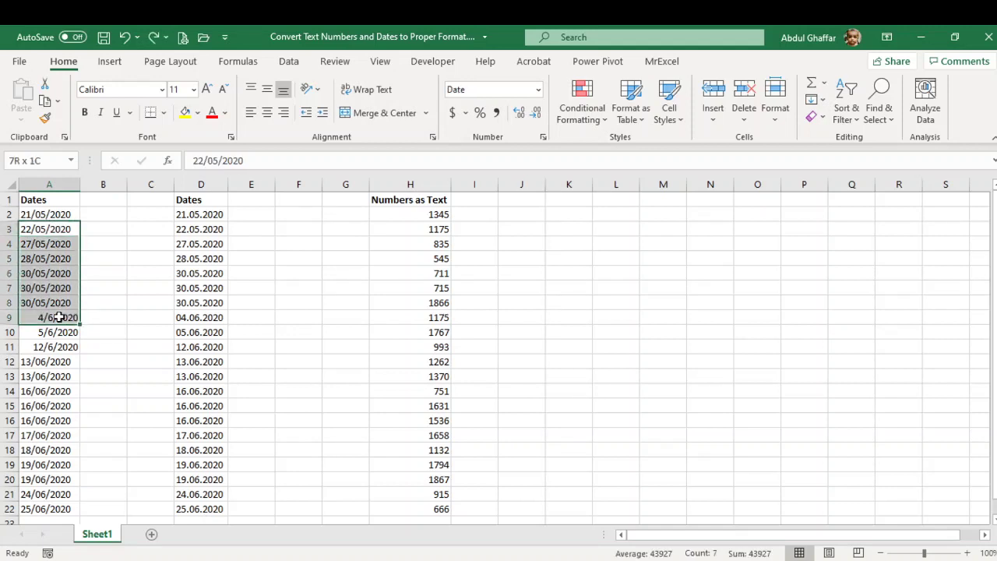
{"action": "left_click", "coordinate": [60, 259]}
{"action": "key", "text": "Up"}
{"action": "key", "text": "Up"}
{"action": "key", "text": "Up"}
{"action": "key", "text": "ctrl+shift+Down"}
{"action": "key", "text": "ctrl+v"}
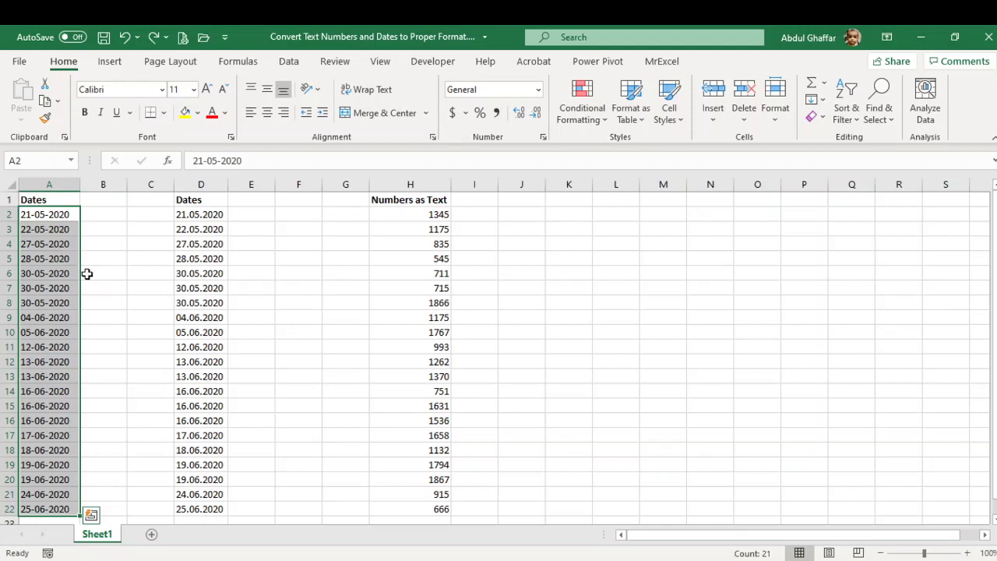
{"action": "key", "text": "Escape"}
- Convert A2:A22 to real dates in place with Text to Columns, using Delimited data and the DMY date column format
{"action": "left_click", "coordinate": [290, 62]}
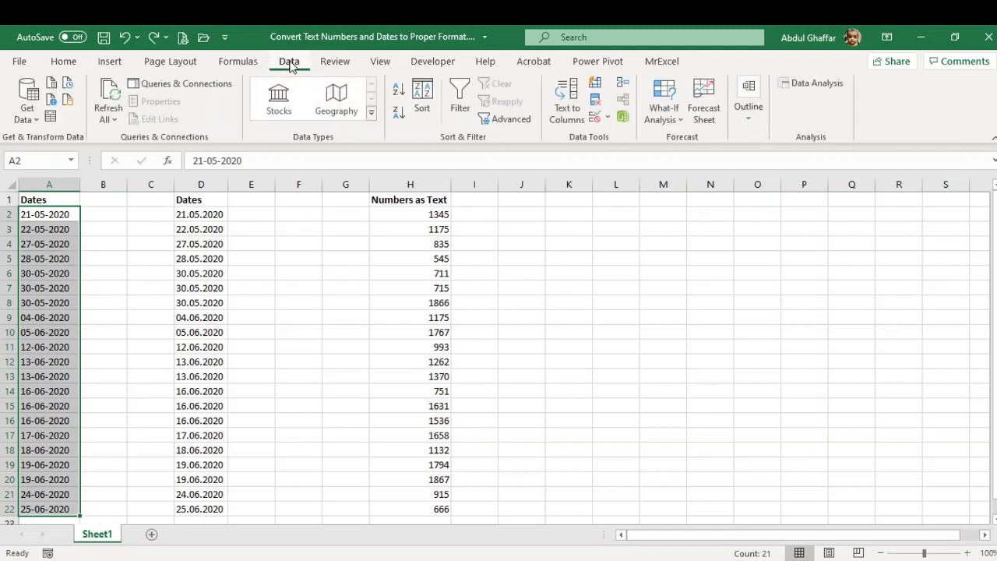
{"action": "left_click", "coordinate": [559, 110]}
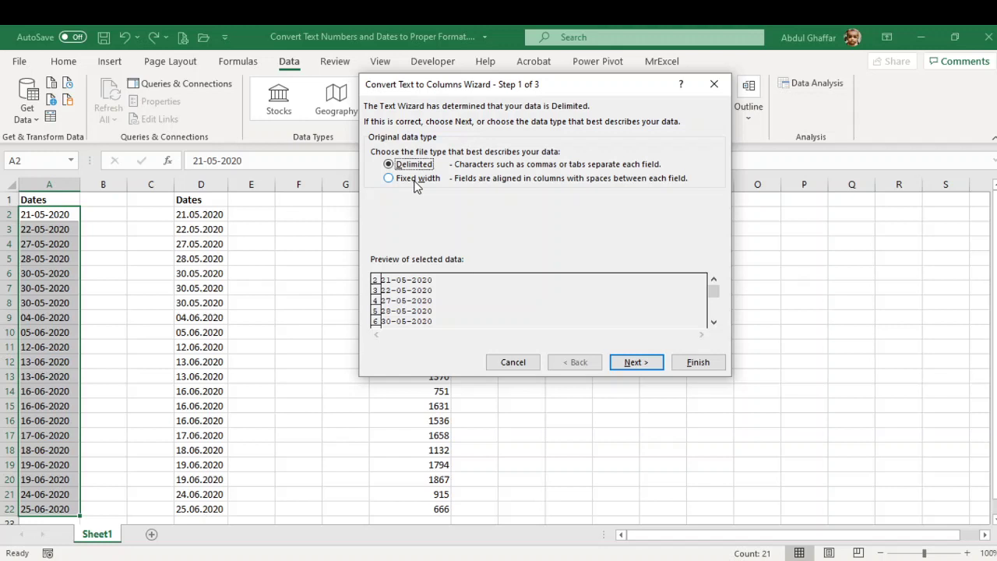
{"action": "left_click", "coordinate": [643, 369]}
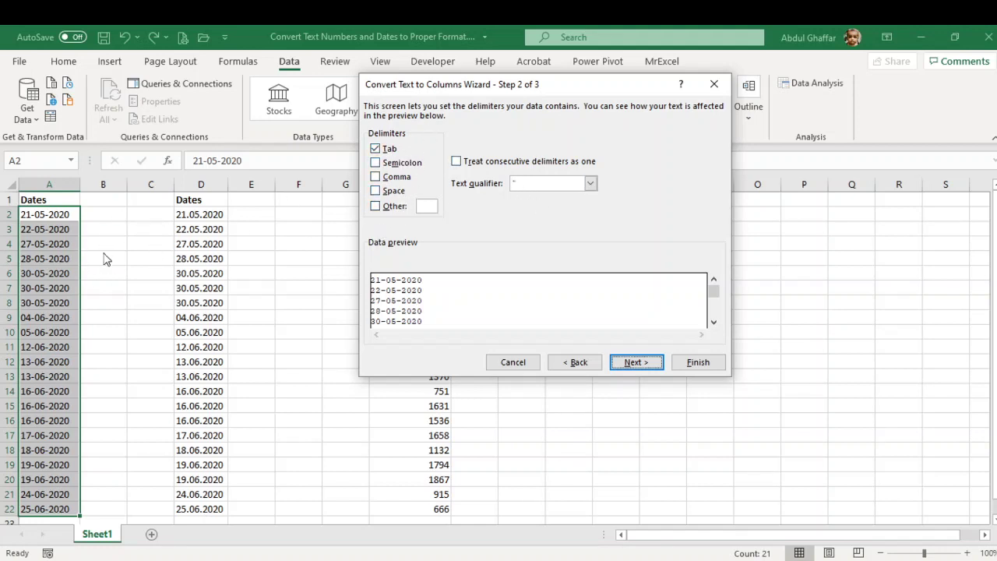
{"action": "left_click", "coordinate": [635, 363]}
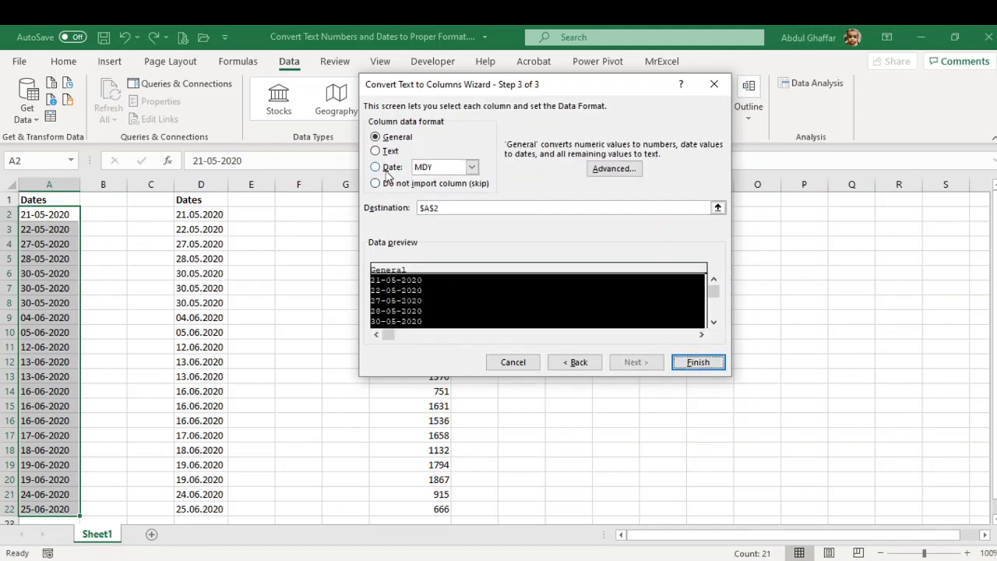
{"action": "left_click", "coordinate": [390, 166]}
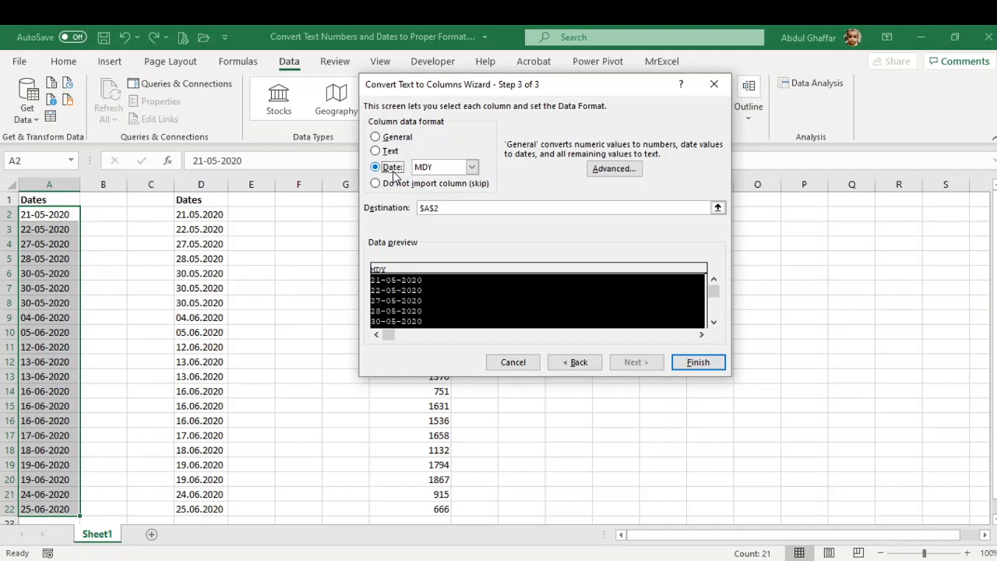
{"action": "left_click", "coordinate": [471, 169]}
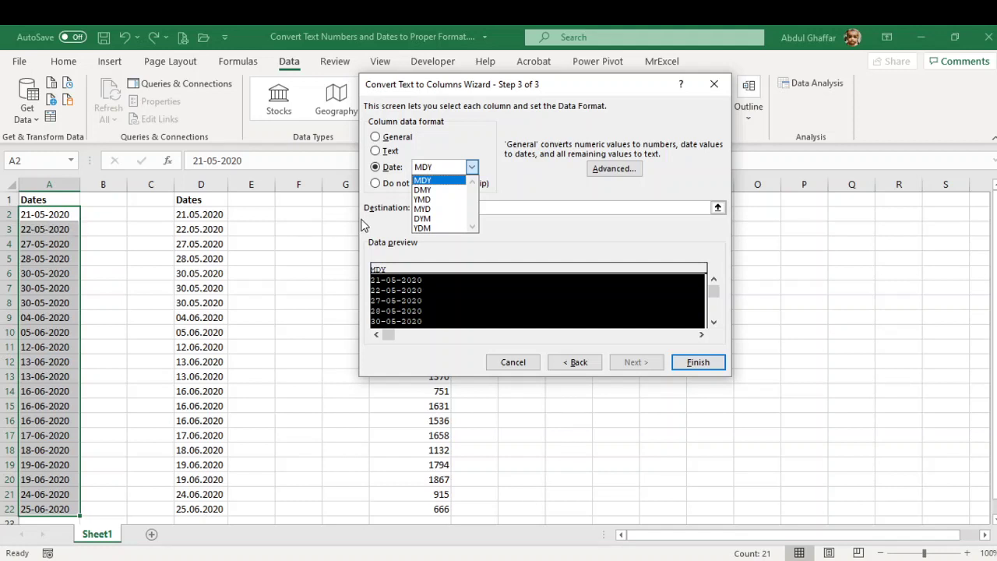
{"action": "left_click", "coordinate": [452, 192]}
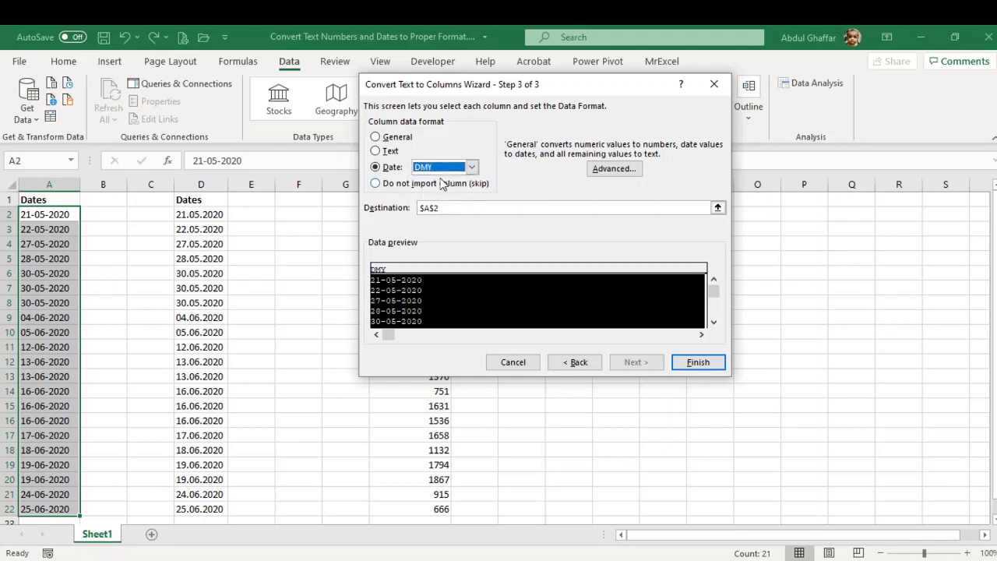
{"action": "left_click", "coordinate": [696, 363]}
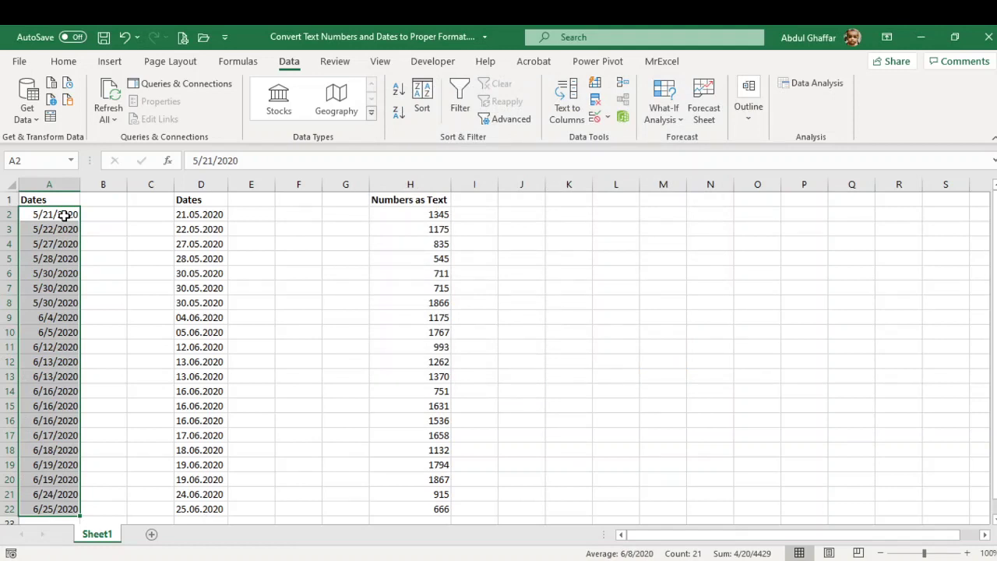
- Format the dates in A2:A22 with the second 14-Mar-12 date type, which uses two-digit days
{"action": "right_click", "coordinate": [55, 293]}
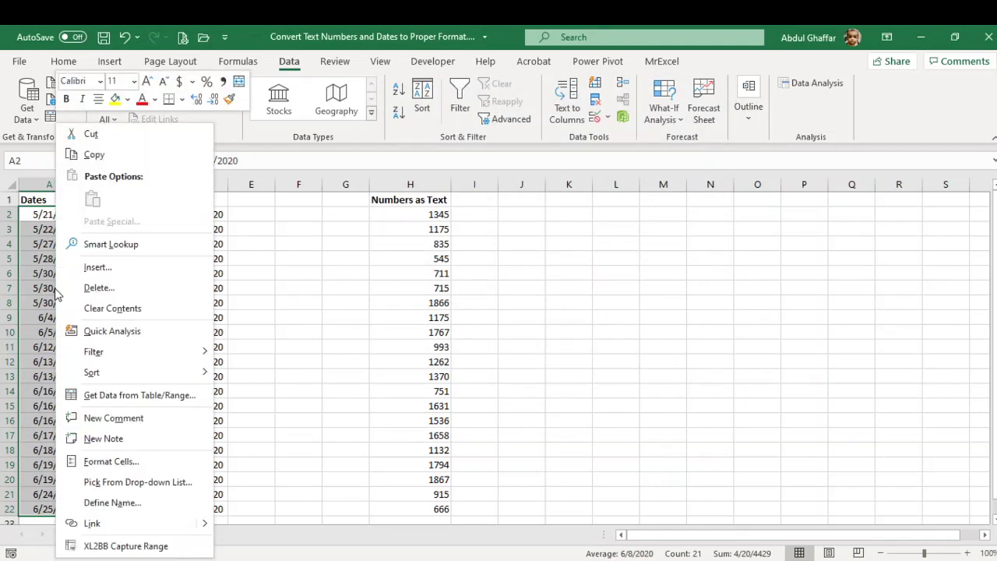
{"action": "key", "text": "Escape"}
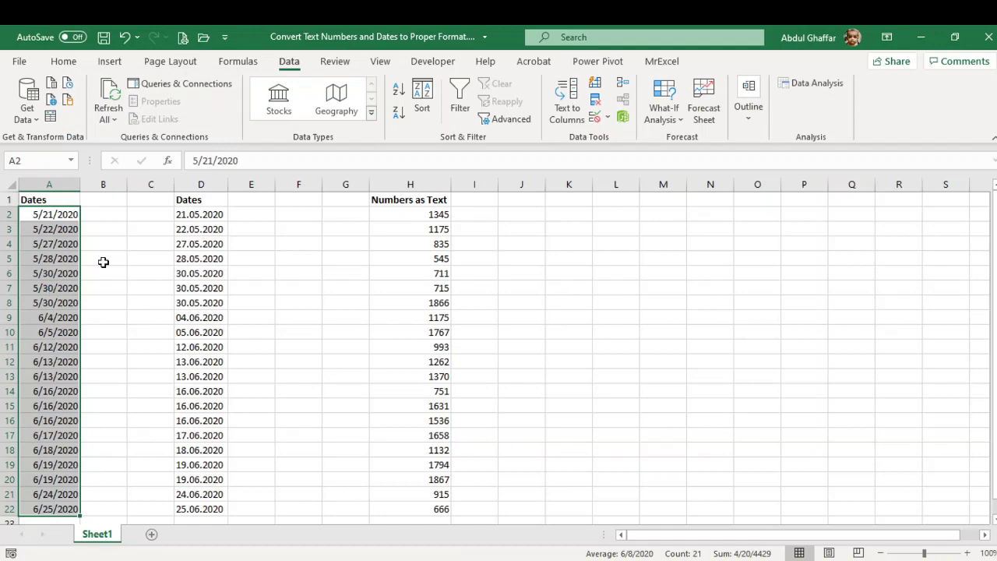
{"action": "key", "text": "ctrl+1"}
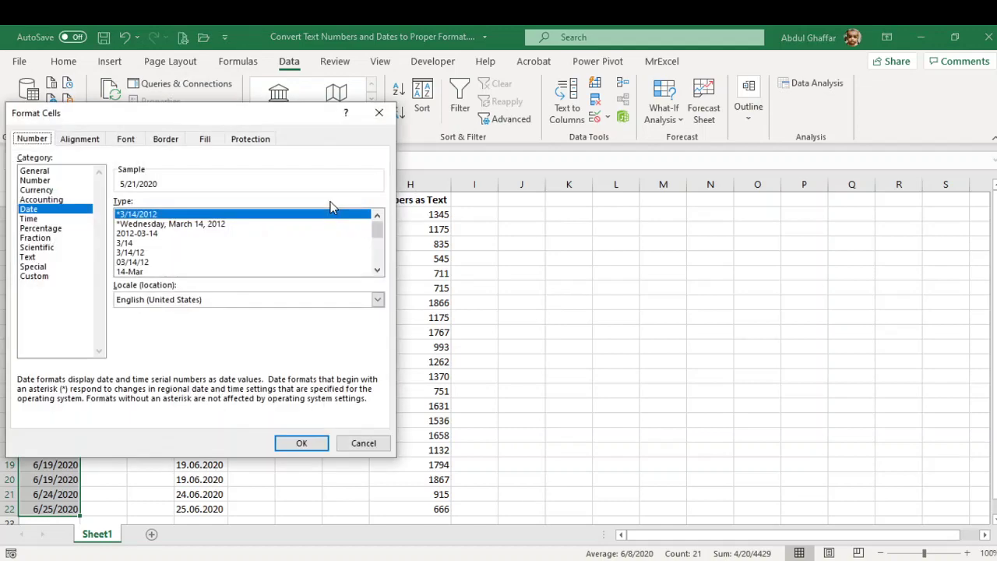
{"action": "left_click", "coordinate": [187, 271]}
{"action": "scroll", "coordinate": [187, 275], "scroll_direction": "down", "scroll_amount": 1}
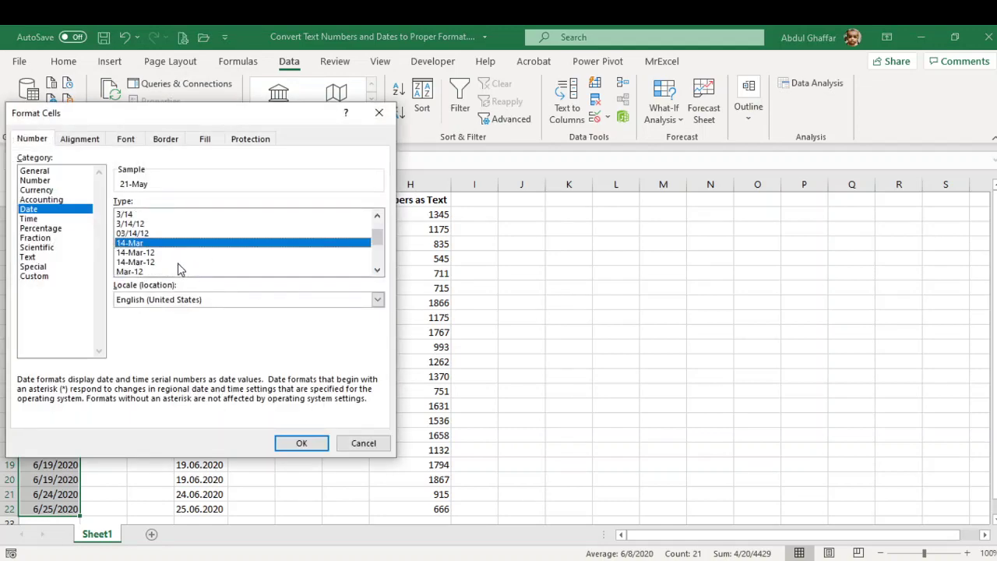
{"action": "double_click", "coordinate": [183, 263]}
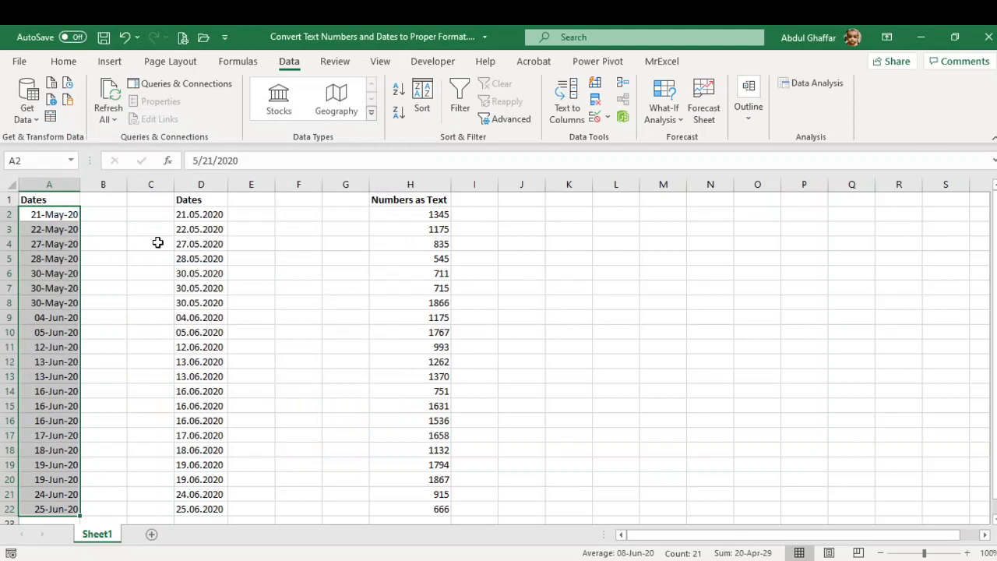
- Convert the dot-separated dates in D2:D22 to real dates in place with Text to Columns, using Delimited data and the DMY date format
{"action": "left_click_drag", "start_coordinate": [209, 214], "coordinate": [187, 511]}
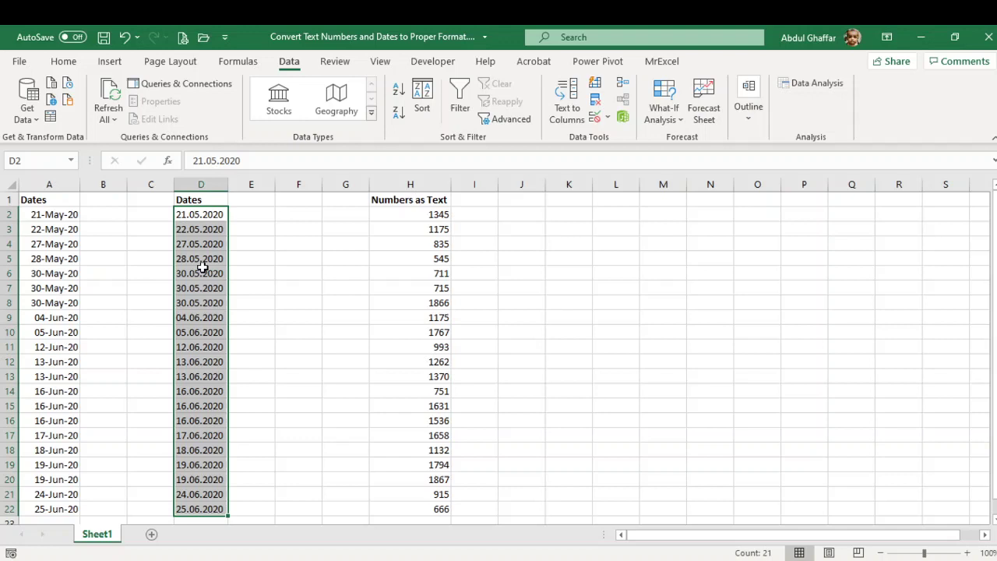
{"action": "left_click", "coordinate": [49, 215]}
{"action": "left_click_drag", "start_coordinate": [208, 212], "coordinate": [195, 510]}
{"action": "left_click", "coordinate": [566, 113]}
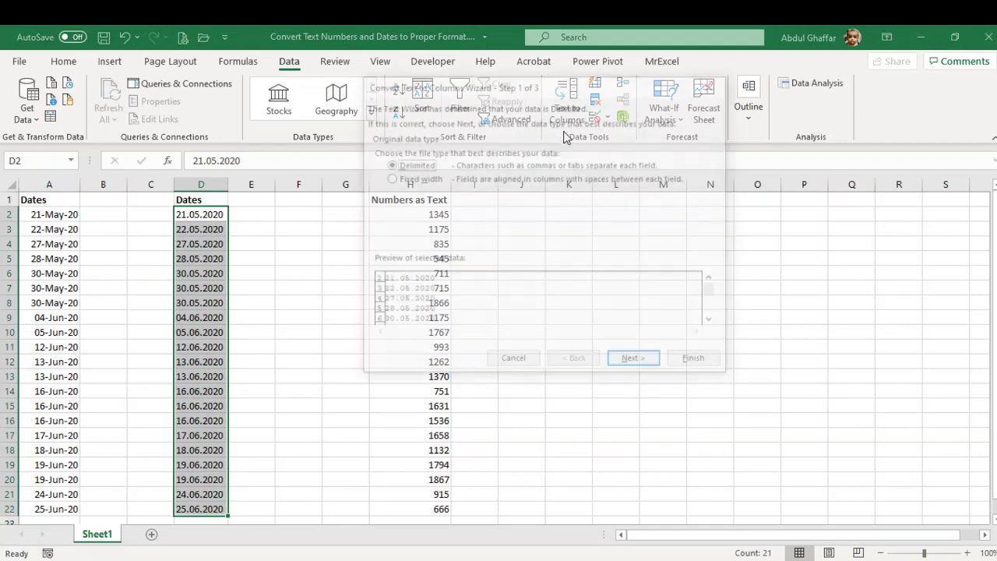
{"action": "left_click", "coordinate": [653, 367]}
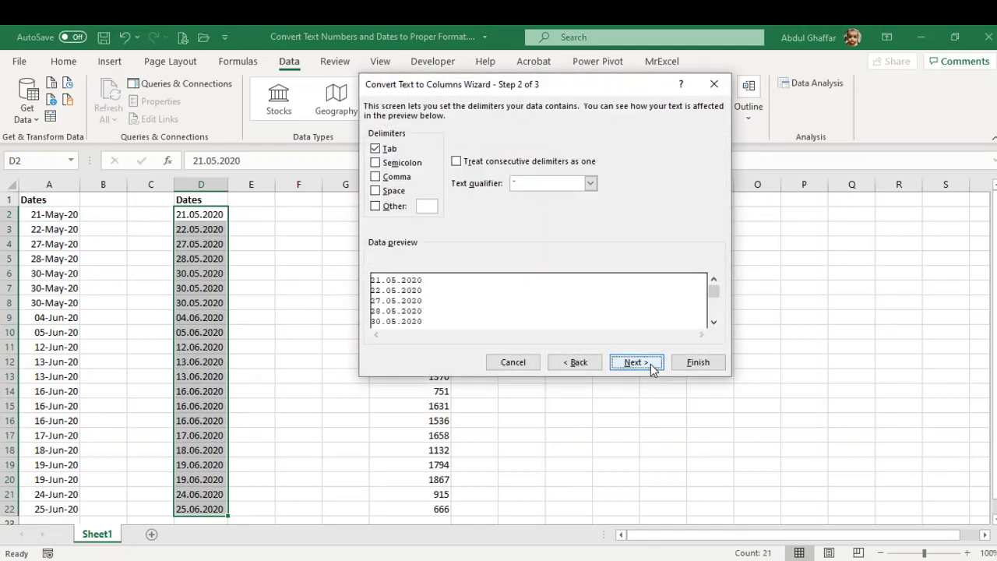
{"action": "left_click", "coordinate": [636, 364]}
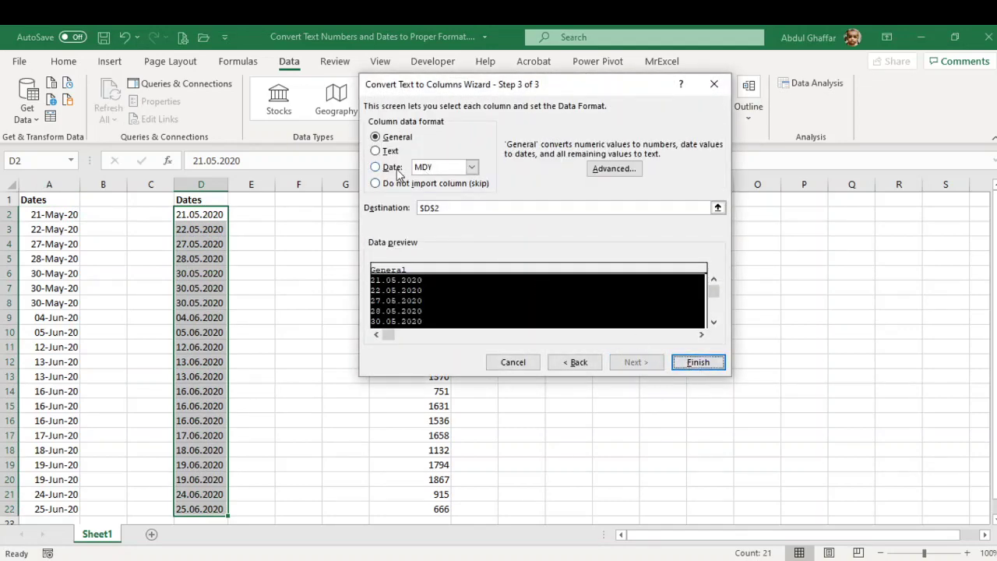
{"action": "left_click", "coordinate": [448, 166]}
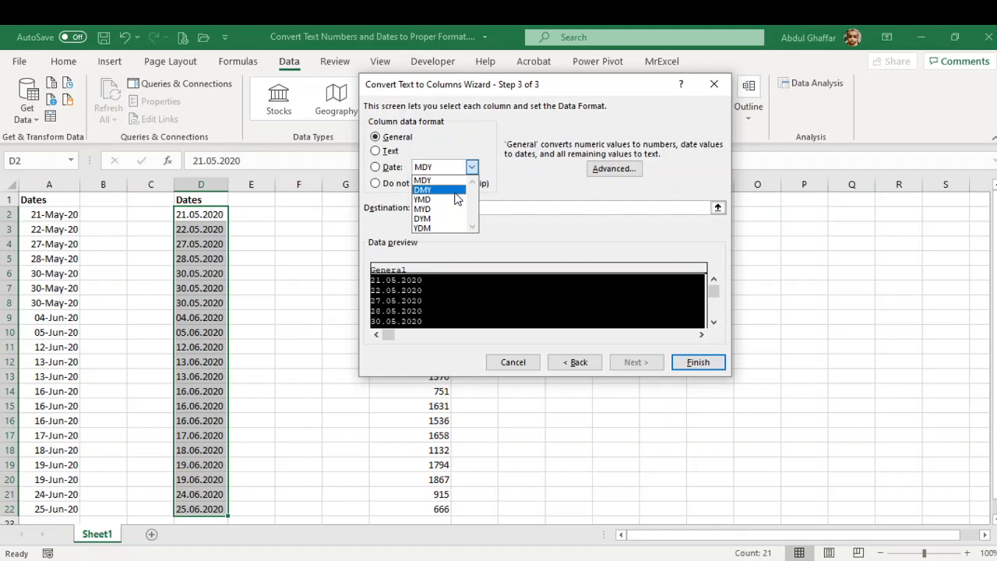
{"action": "left_click", "coordinate": [457, 191]}
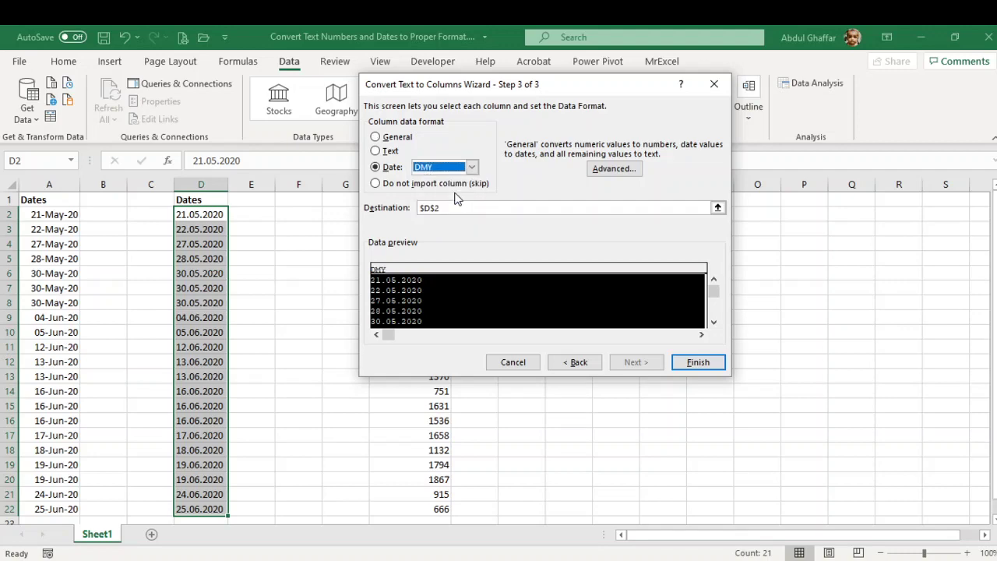
{"action": "left_click", "coordinate": [699, 362]}
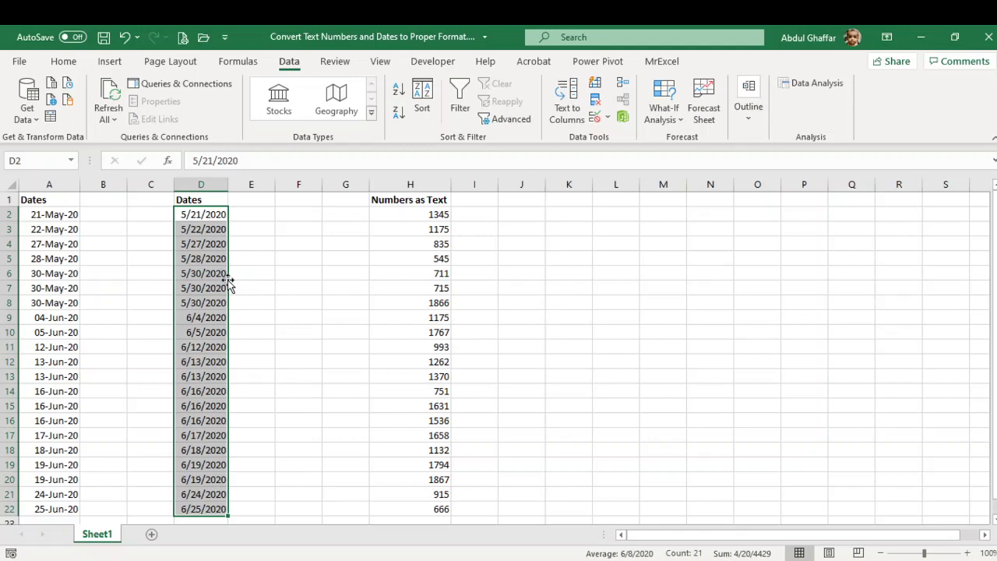
- Check the number format of the Numbers as Text values and set H2:H22 to the General format
{"action": "left_click", "coordinate": [414, 216]}
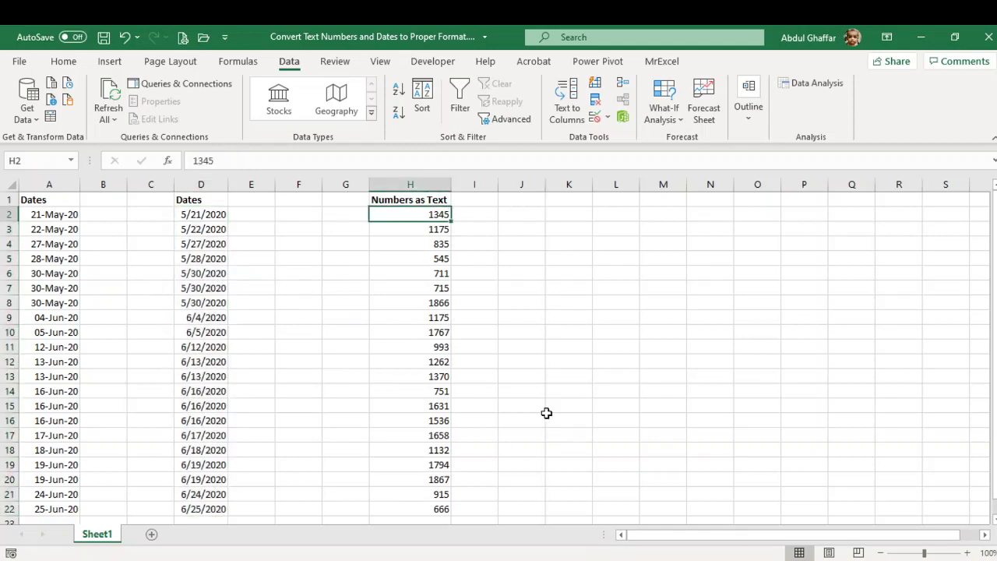
{"action": "left_click", "coordinate": [63, 61]}
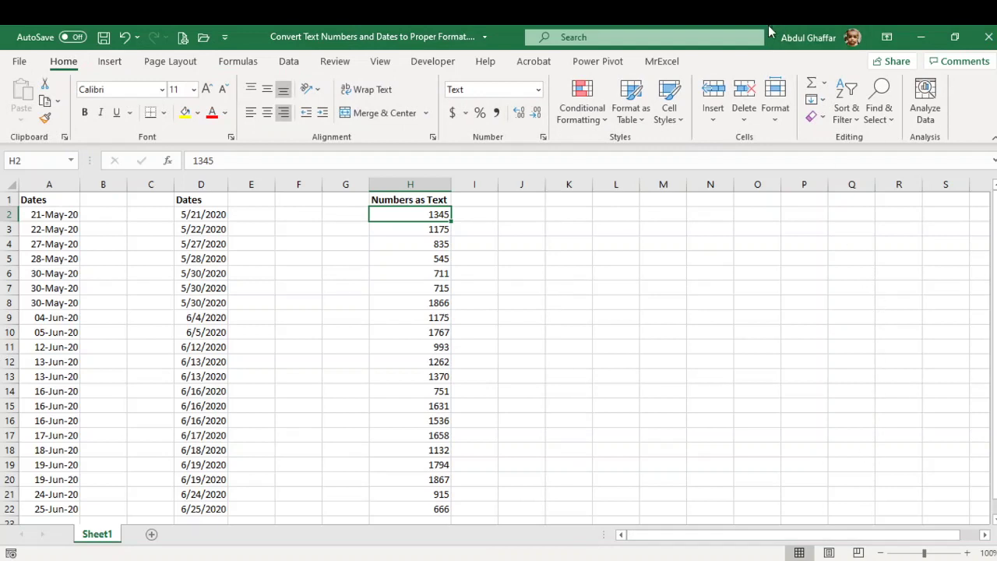
{"action": "left_click", "coordinate": [424, 326]}
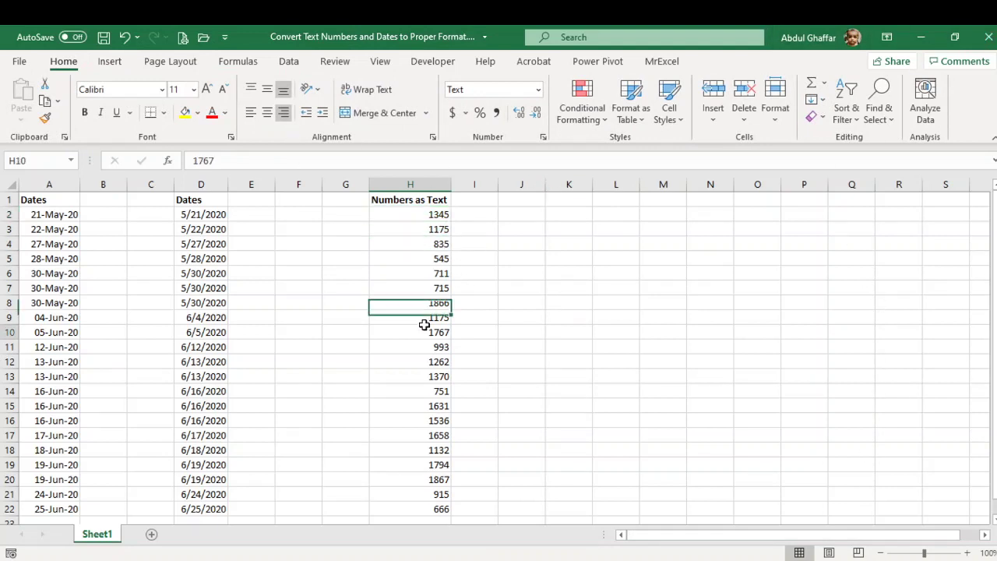
{"action": "left_click_drag", "start_coordinate": [425, 216], "coordinate": [421, 347]}
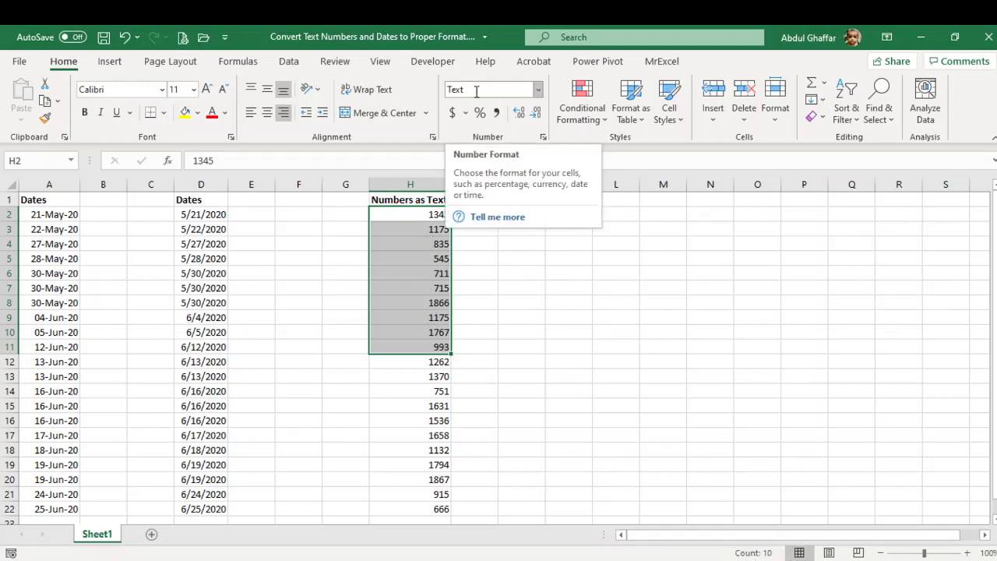
{"action": "left_click", "coordinate": [382, 258]}
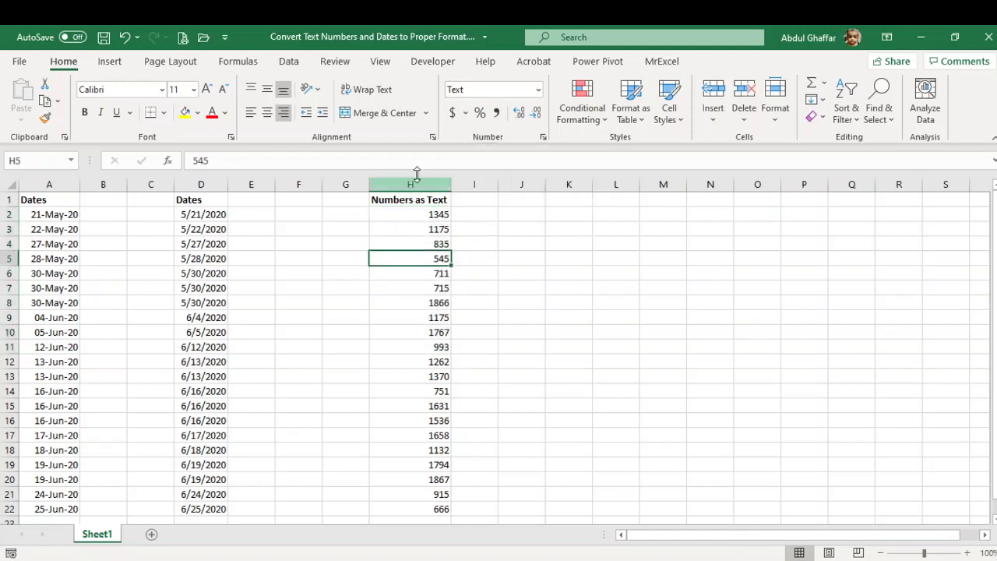
{"action": "left_click", "coordinate": [410, 213]}
{"action": "left_click_drag", "start_coordinate": [403, 252], "coordinate": [396, 507]}
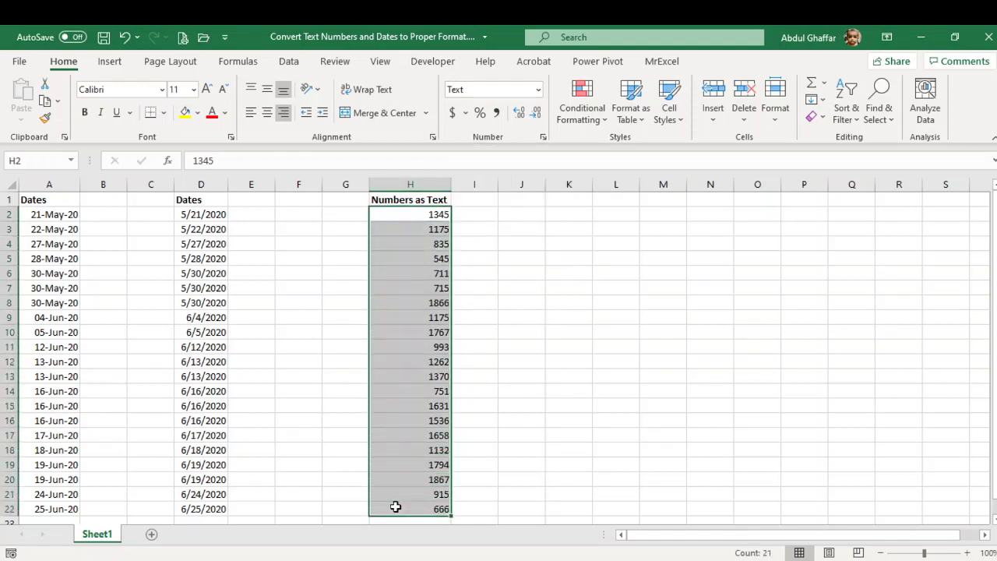
{"action": "left_click", "coordinate": [498, 91]}
{"action": "type", "text": "General"}
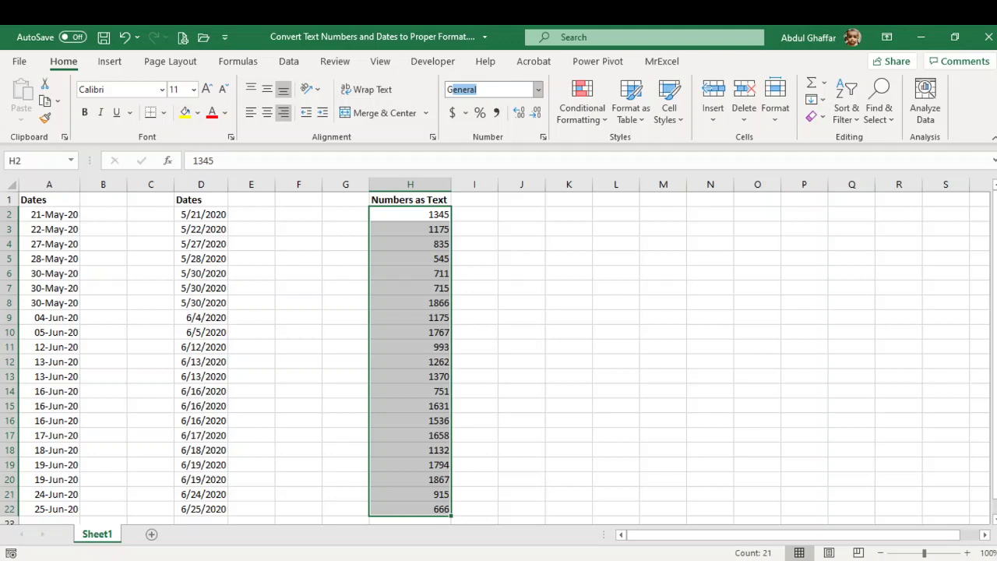
{"action": "key", "text": "Return"}
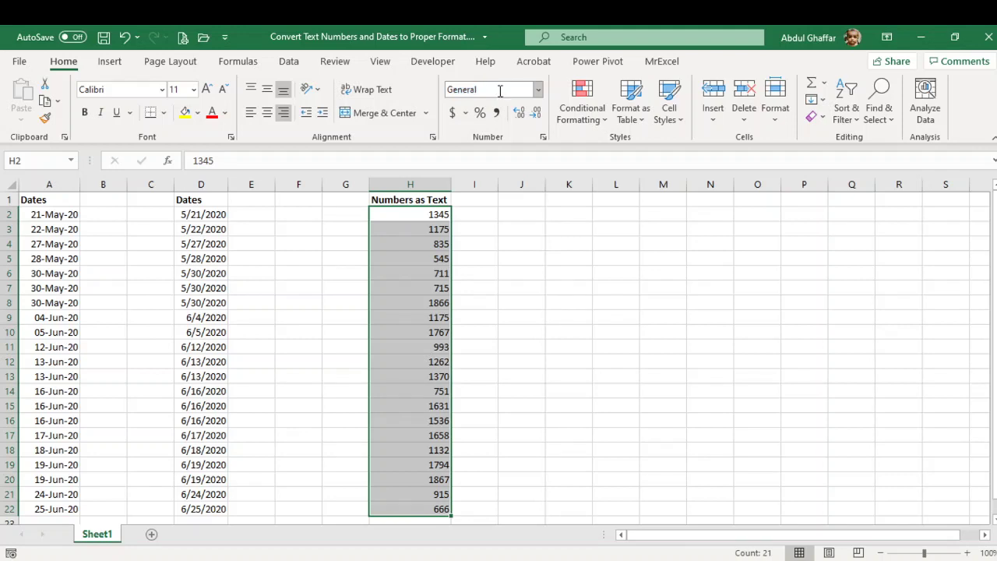
{"action": "left_click", "coordinate": [530, 226]}
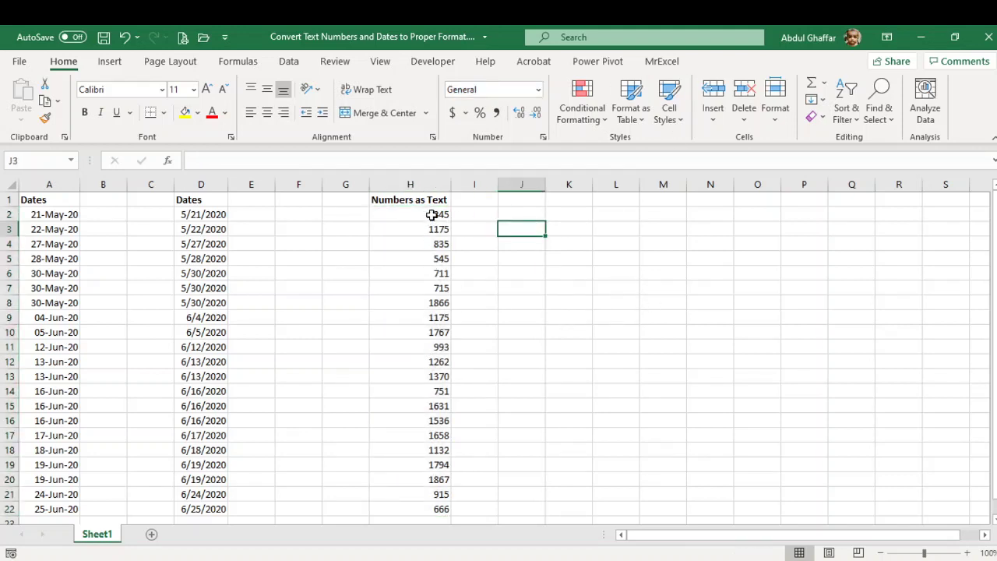
{"action": "left_click_drag", "start_coordinate": [431, 214], "coordinate": [433, 420]}
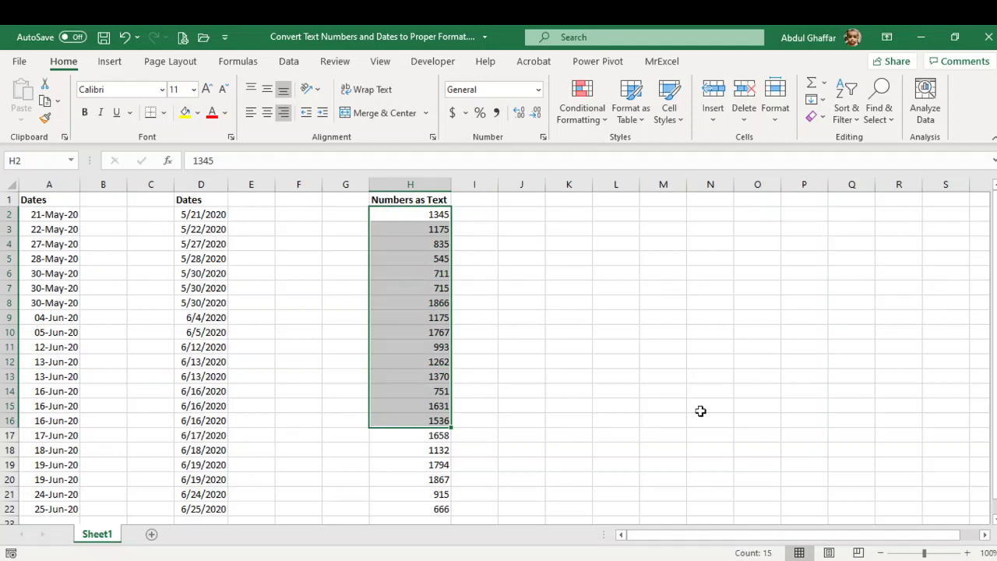
- Enter =SUM(H2:H11) in cell K2 and review the range it references
{"action": "left_click", "coordinate": [576, 219]}
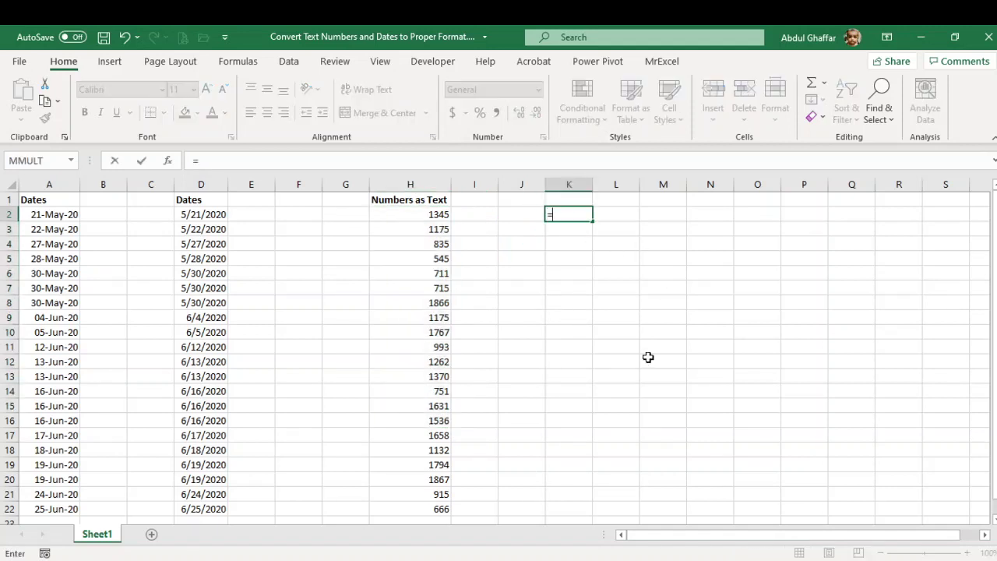
{"action": "type", "text": "SUM("}
{"action": "key", "text": "Left"}
{"action": "key", "text": "Left"}
{"action": "key", "text": "Left"}
{"action": "key", "text": "shift+Down"}
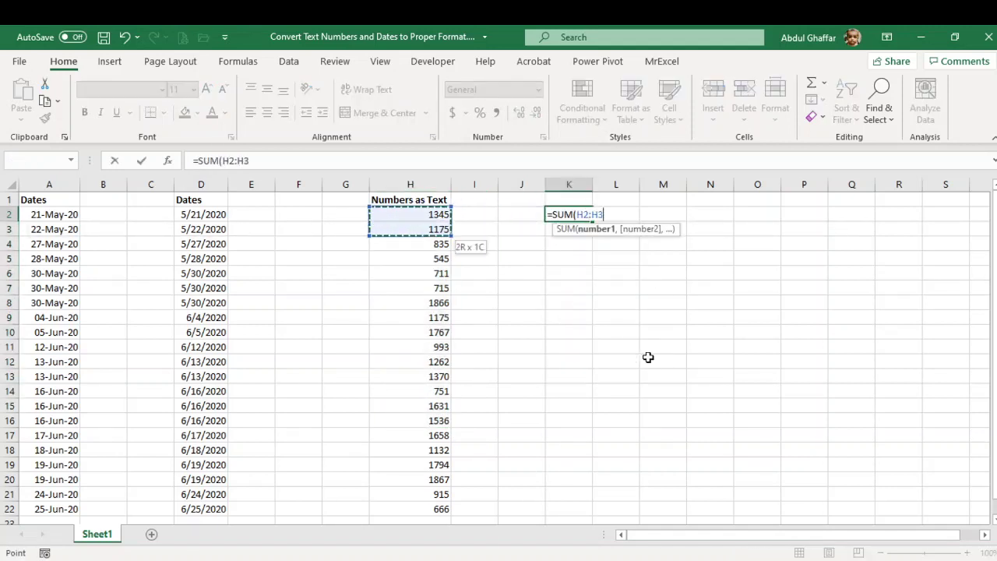
{"action": "key", "text": "shift+Down"}
{"action": "key", "text": "shift+Down"}
{"action": "key", "text": "shift+Down"}
{"action": "key", "text": "shift+Down"}
{"action": "key", "text": "shift+Down"}
{"action": "key", "text": "shift+Down"}
{"action": "key", "text": "shift+Down"}
{"action": "key", "text": "shift+Down"}
{"action": "key", "text": "Return"}
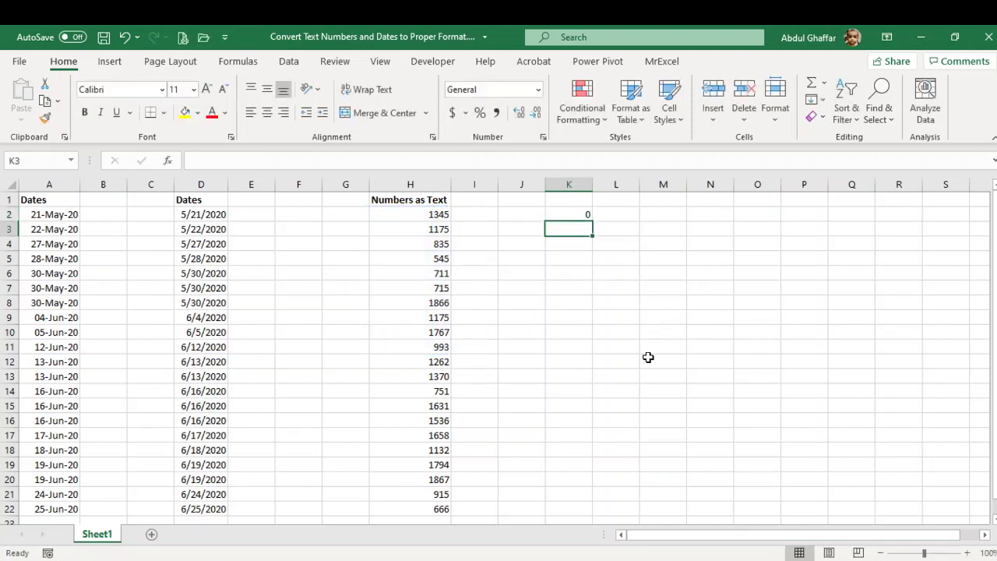
{"action": "key", "text": "Up"}
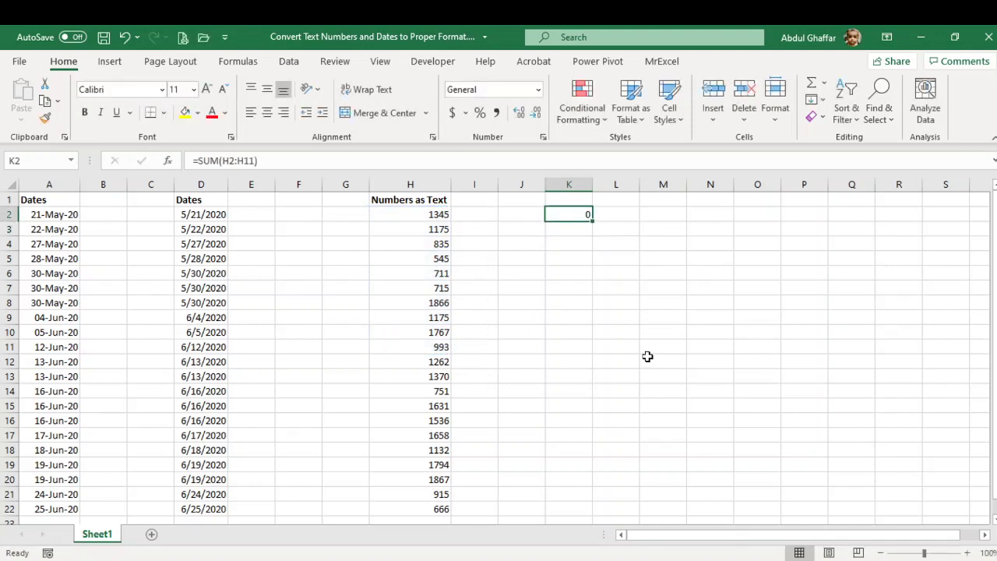
{"action": "key", "text": "F2"}
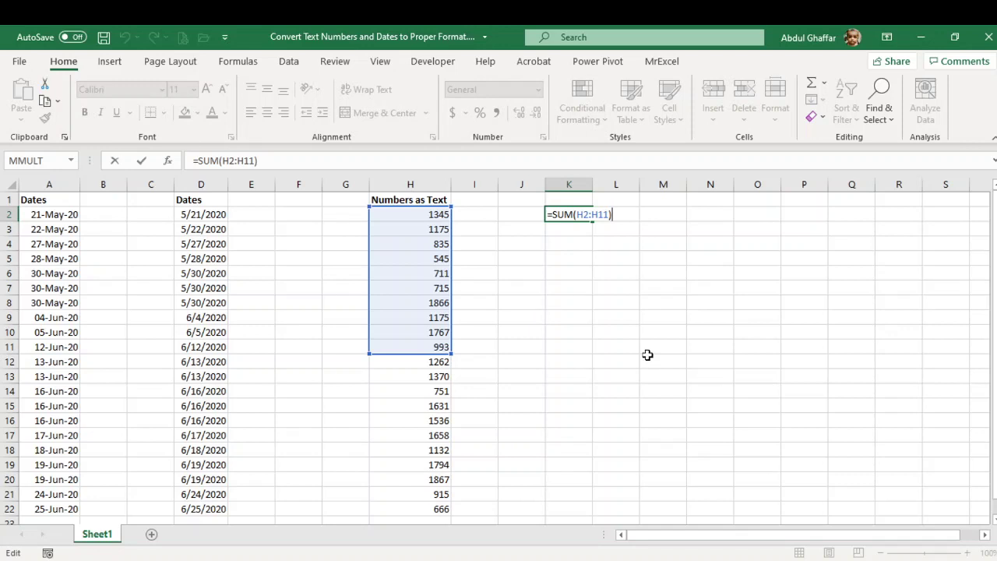
{"action": "key", "text": "Escape"}
- Check the number format applied to individual values in the Numbers as Text column
{"action": "left_click", "coordinate": [414, 213]}
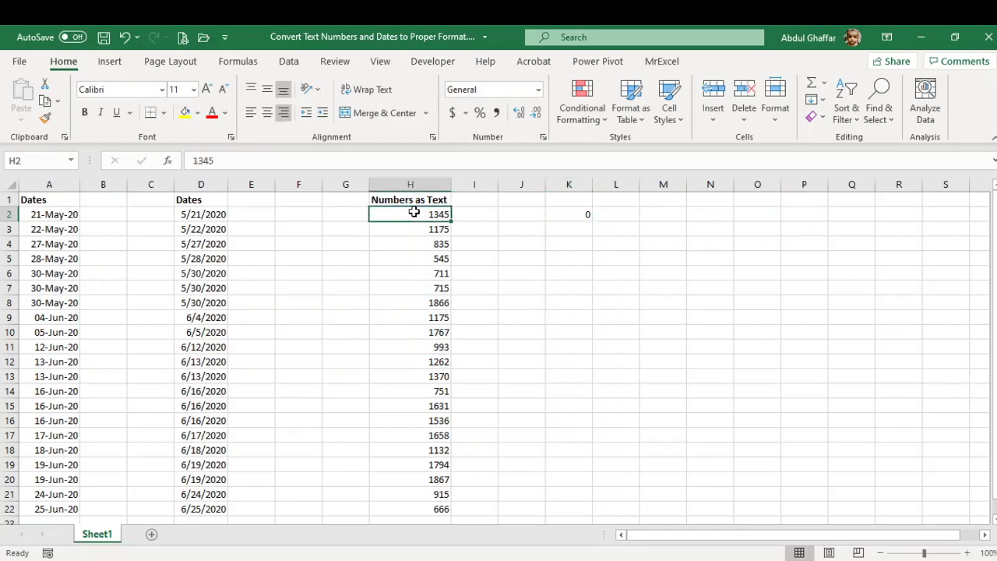
{"action": "left_click", "coordinate": [421, 269]}
{"action": "left_click", "coordinate": [436, 215]}
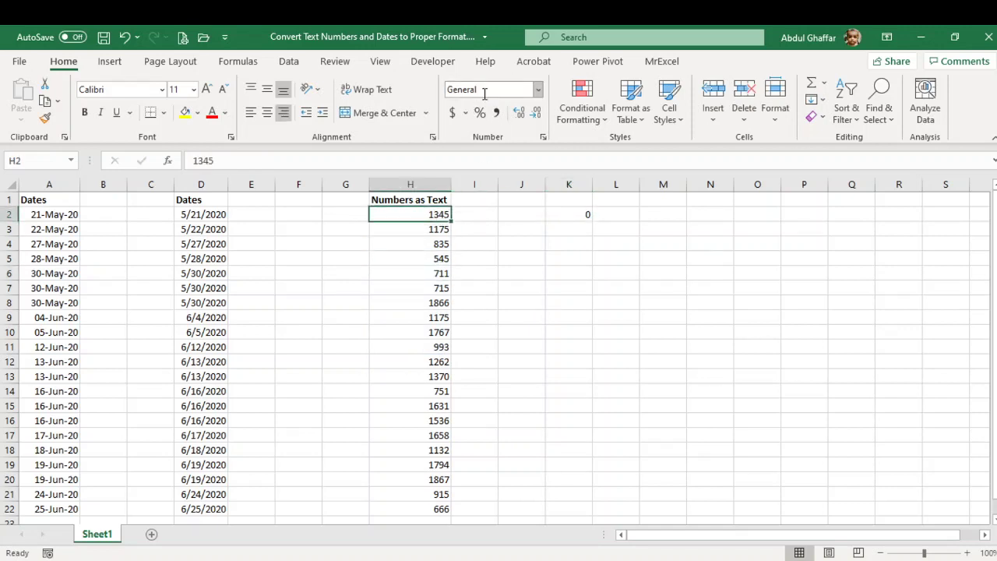
{"action": "left_click_drag", "start_coordinate": [416, 232], "coordinate": [392, 392]}
{"action": "left_click", "coordinate": [423, 303]}
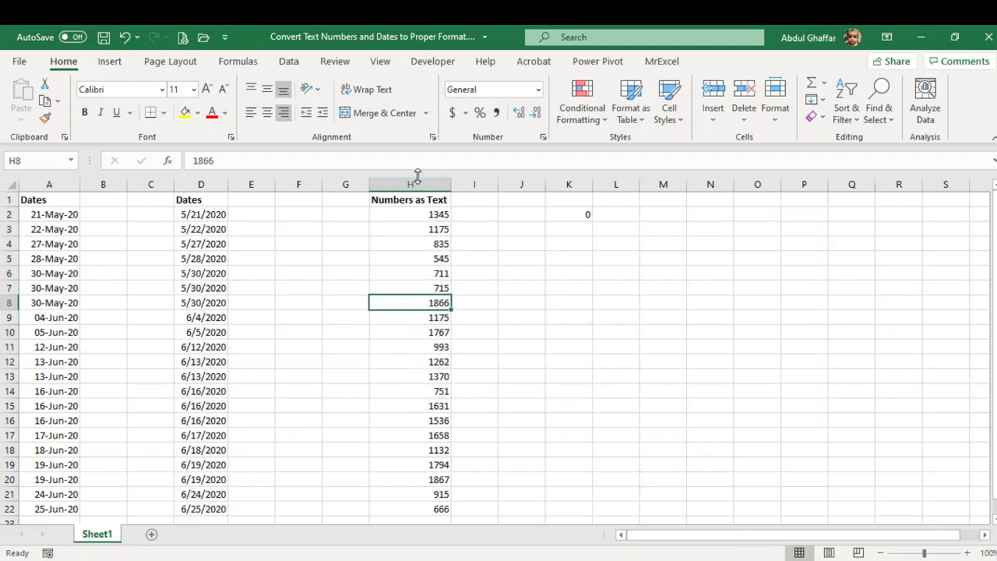
{"action": "left_click", "coordinate": [413, 201]}
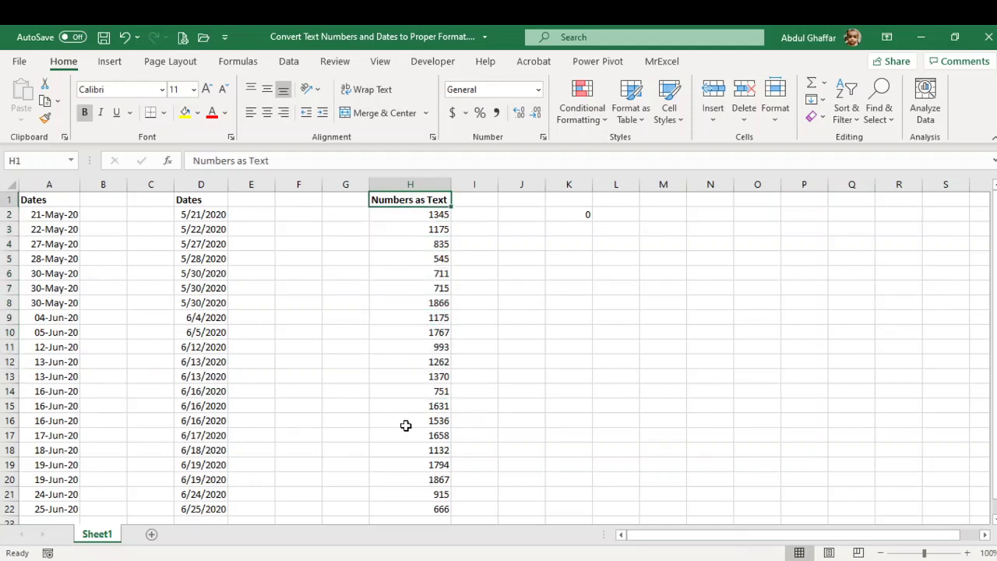
- Convert H2:H22 to real numbers in place with Text to Columns, using Delimited data and the General column format
{"action": "left_click_drag", "start_coordinate": [438, 211], "coordinate": [419, 509]}
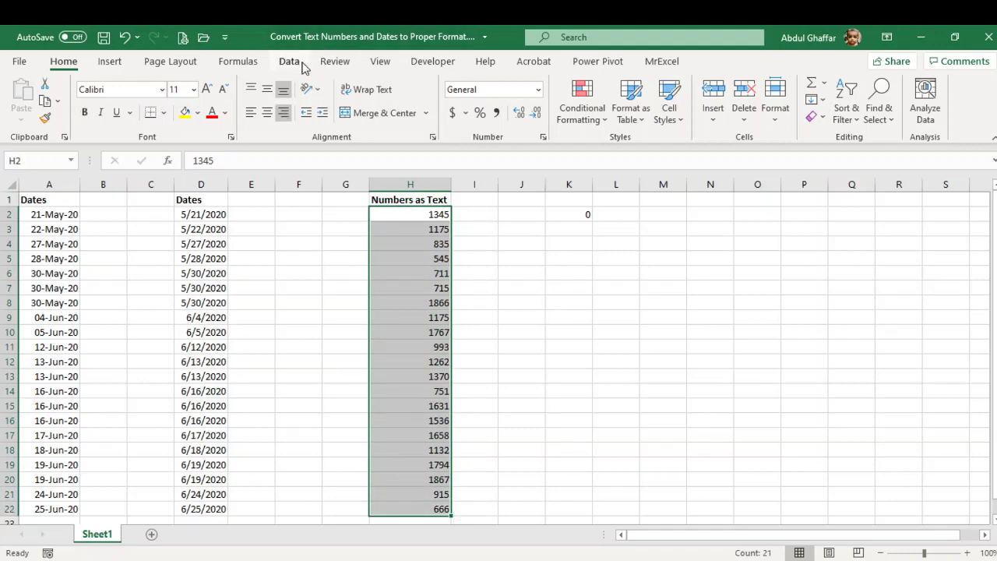
{"action": "left_click", "coordinate": [289, 61]}
{"action": "left_click", "coordinate": [566, 103]}
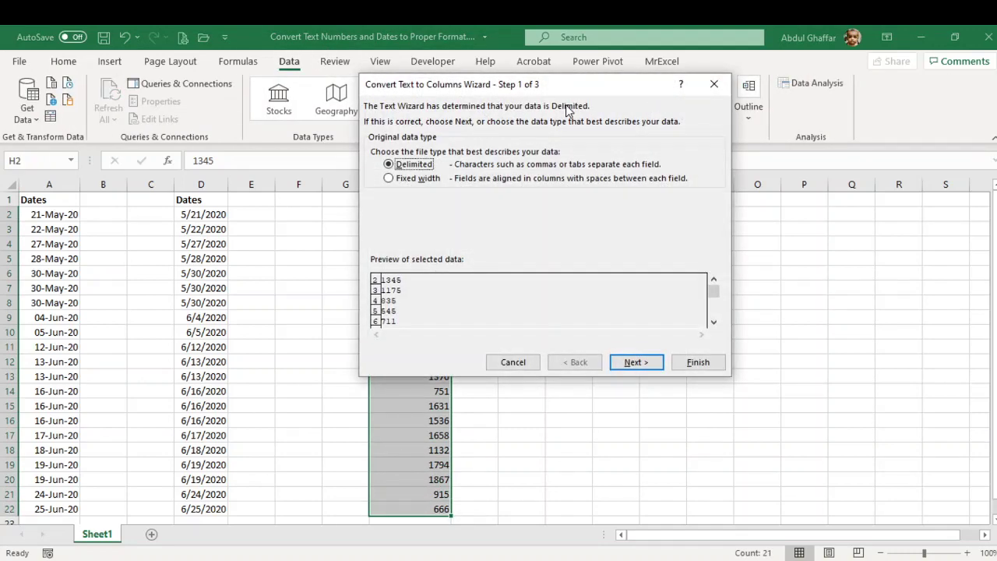
{"action": "left_click_drag", "start_coordinate": [536, 90], "coordinate": [683, 97]}
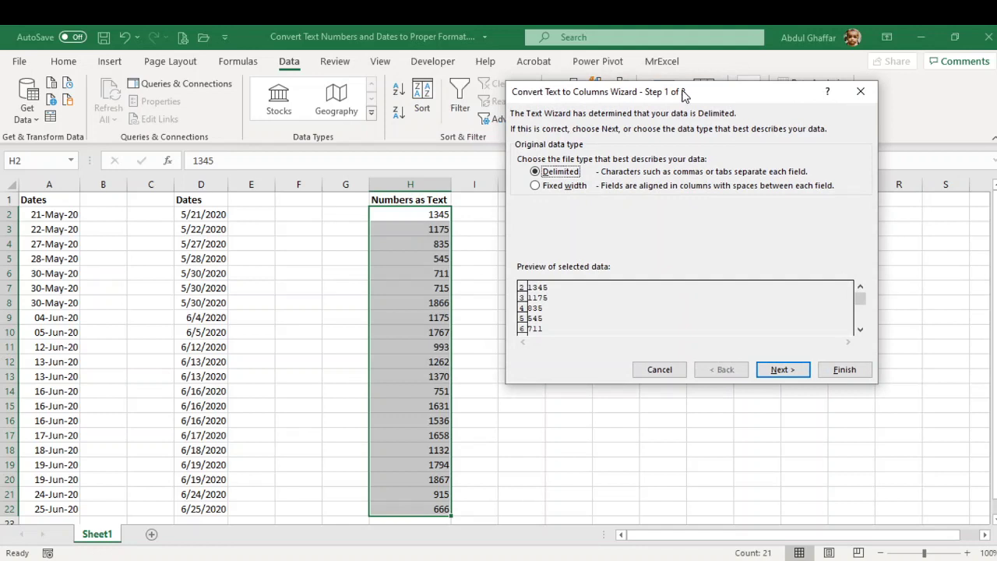
{"action": "left_click", "coordinate": [795, 371]}
{"action": "left_click", "coordinate": [797, 372]}
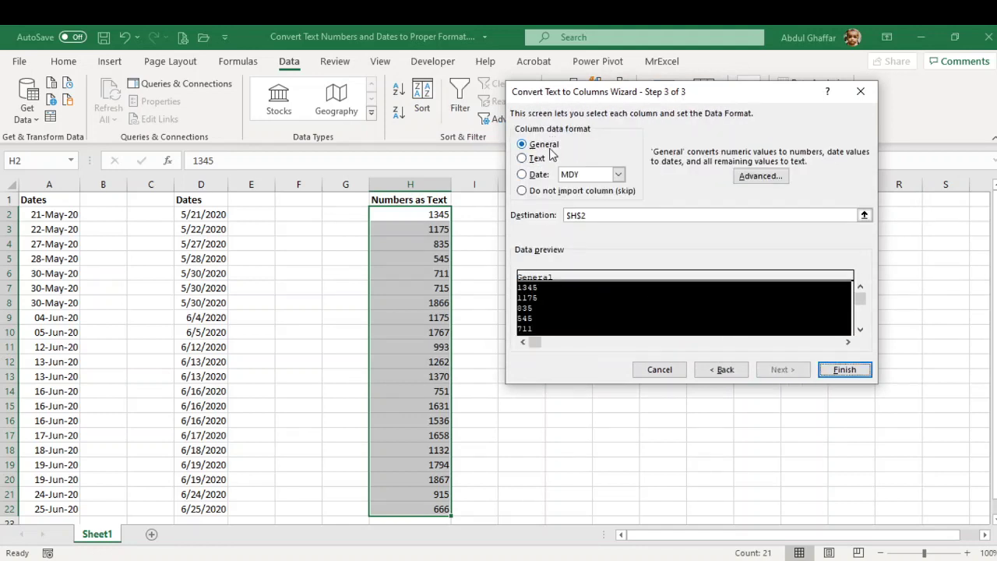
{"action": "left_click", "coordinate": [841, 369]}
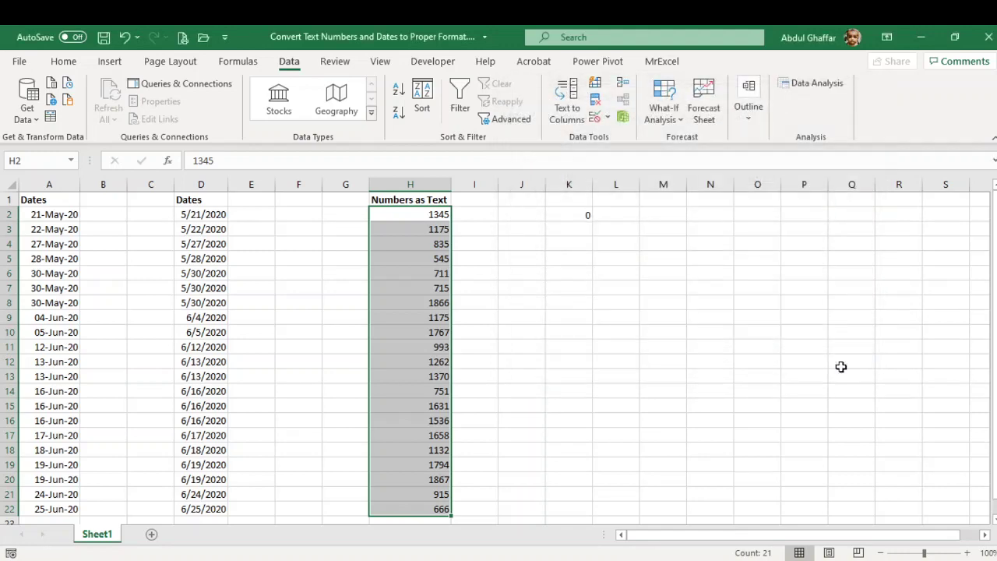
- Check the SUM formula in K2 and review the converted numbers in column H and dates in column D
{"action": "double_click", "coordinate": [581, 213]}
{"action": "key", "text": "Escape"}
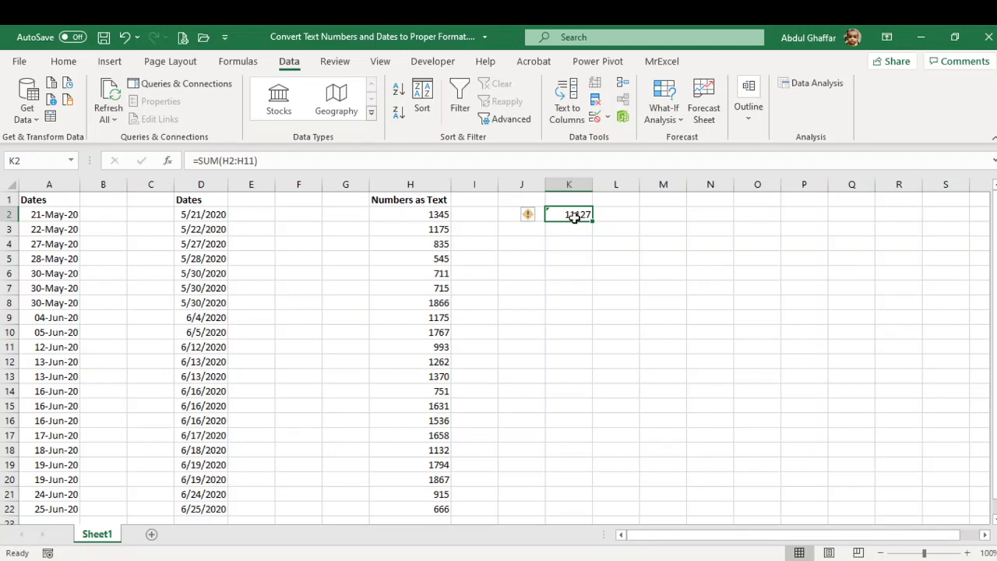
{"action": "left_click_drag", "start_coordinate": [416, 215], "coordinate": [441, 448]}
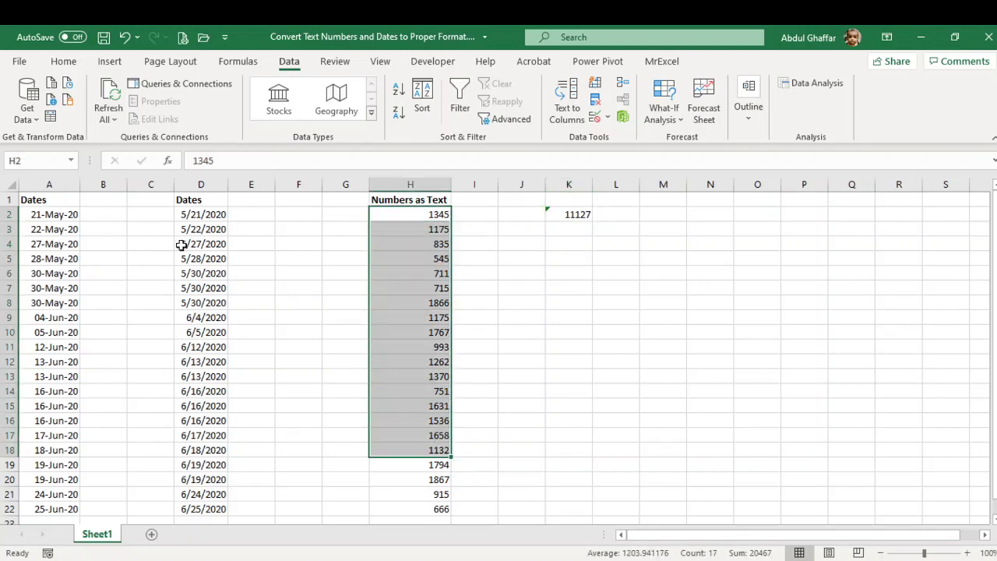
{"action": "left_click_drag", "start_coordinate": [203, 215], "coordinate": [212, 449]}
{"action": "left_click", "coordinate": [187, 364]}
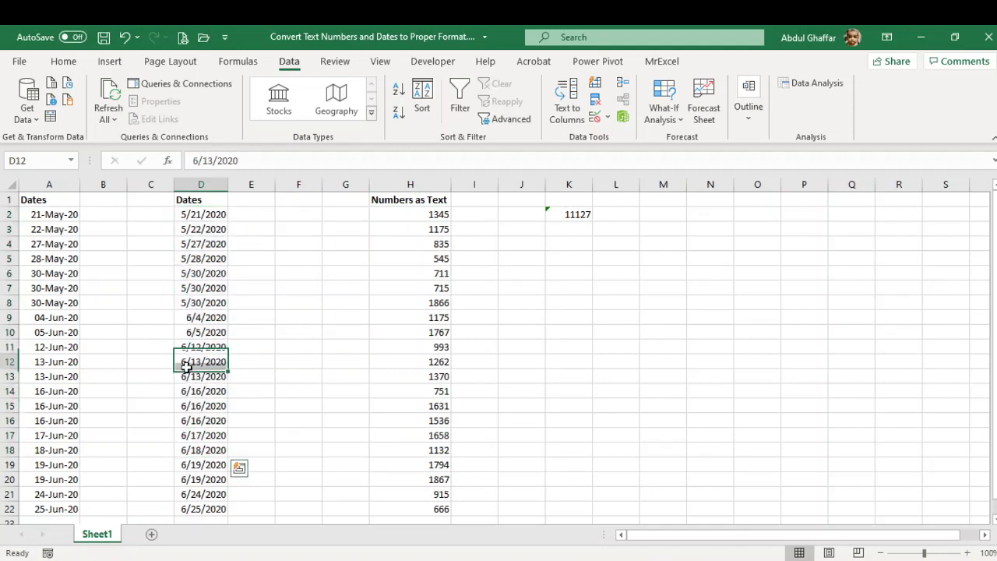